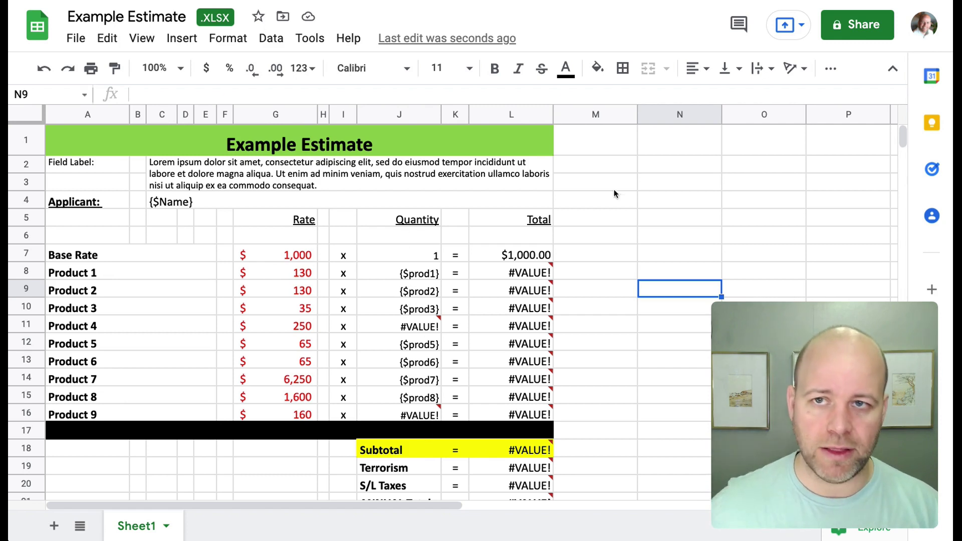
Select the Applicant cell holding the {$Name} tag.
{"action": "scroll", "coordinate": [531, 460], "scroll_direction": "down", "scroll_amount": 1}
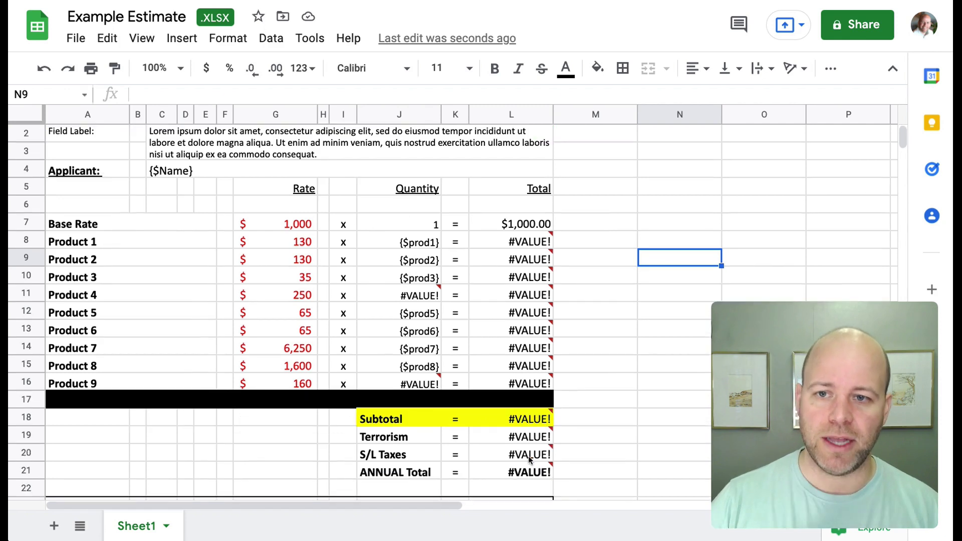
{"action": "mouse_move", "coordinate": [534, 437]}
{"action": "scroll", "coordinate": [504, 402], "scroll_direction": "up", "scroll_amount": 1}
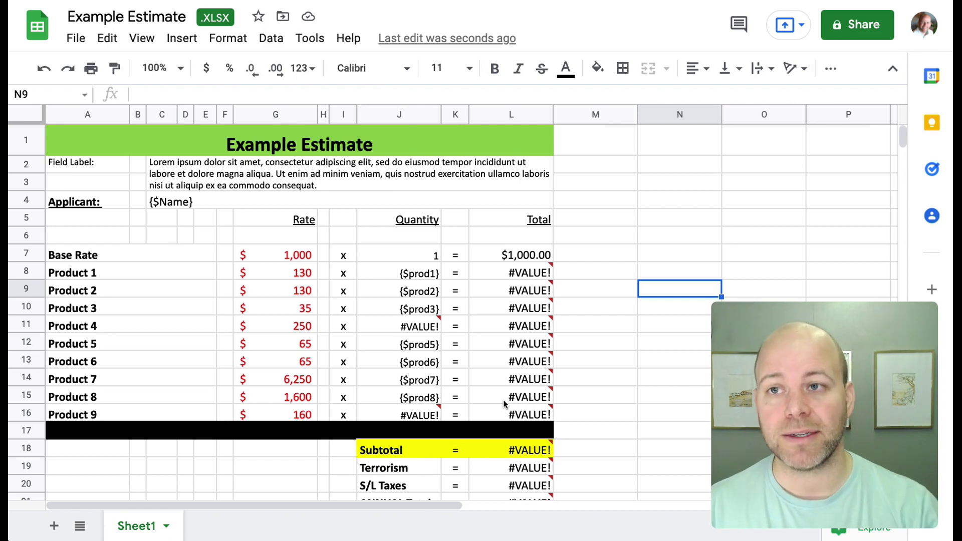
{"action": "mouse_move", "coordinate": [492, 330]}
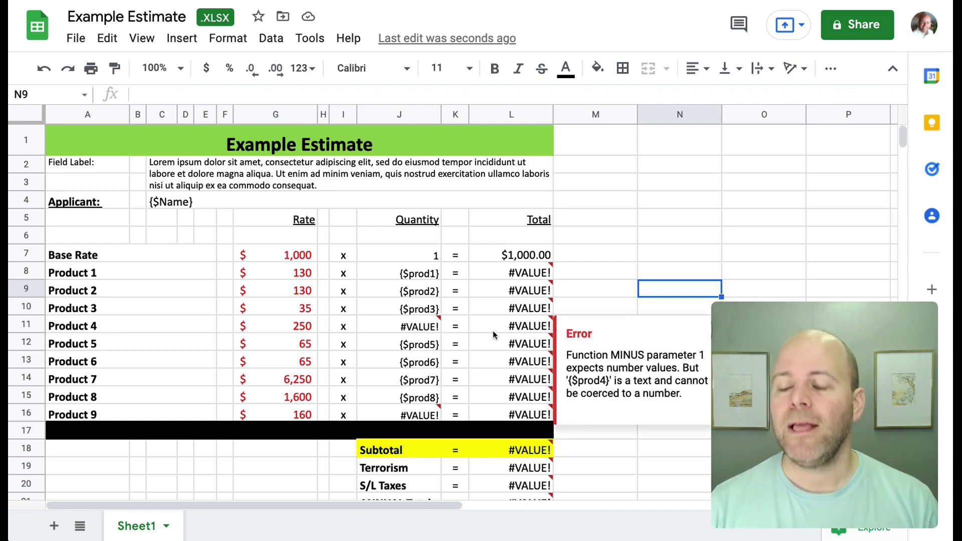
{"action": "left_click", "coordinate": [196, 203]}
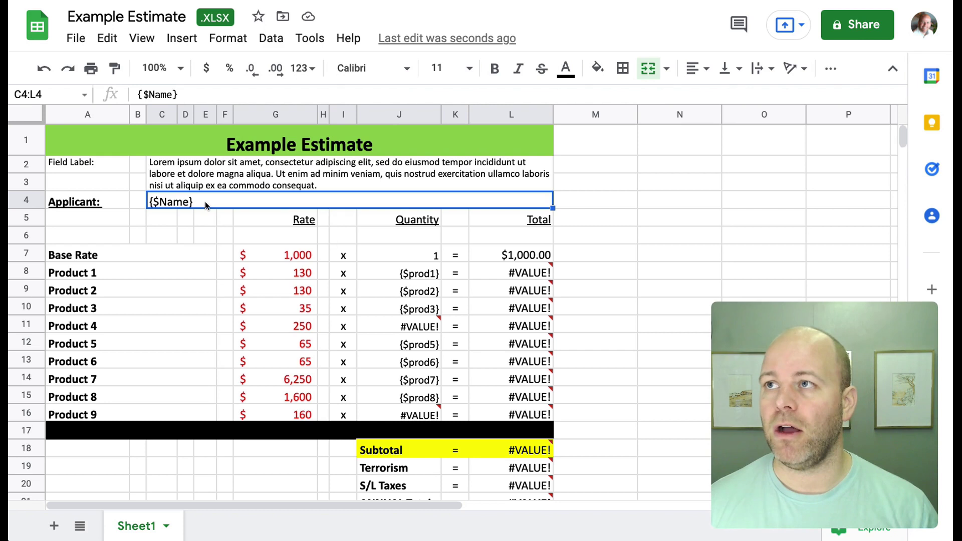
Open the File menu, then close it without downloading anything.
{"action": "left_click", "coordinate": [76, 38]}
{"action": "mouse_move", "coordinate": [107, 38]}
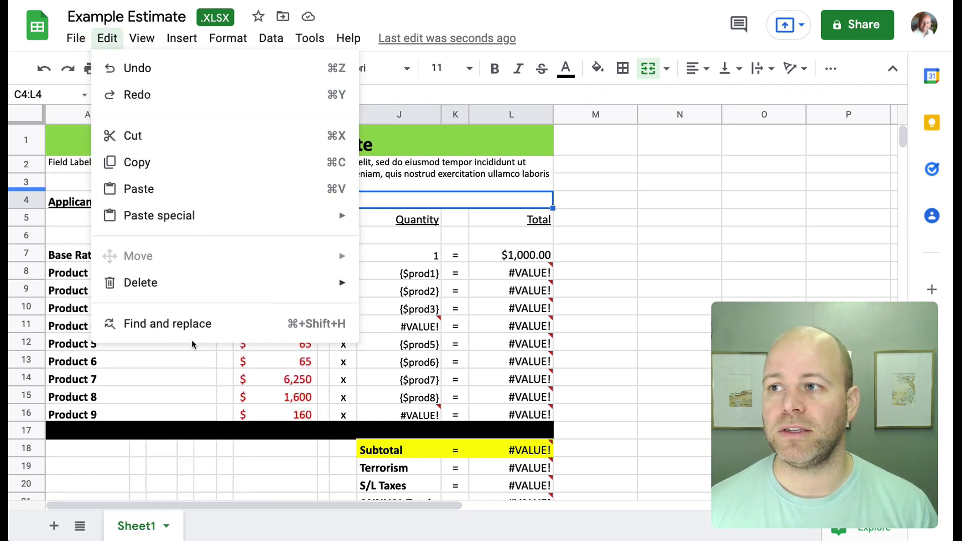
{"action": "mouse_move", "coordinate": [75, 40]}
{"action": "mouse_move", "coordinate": [280, 268]}
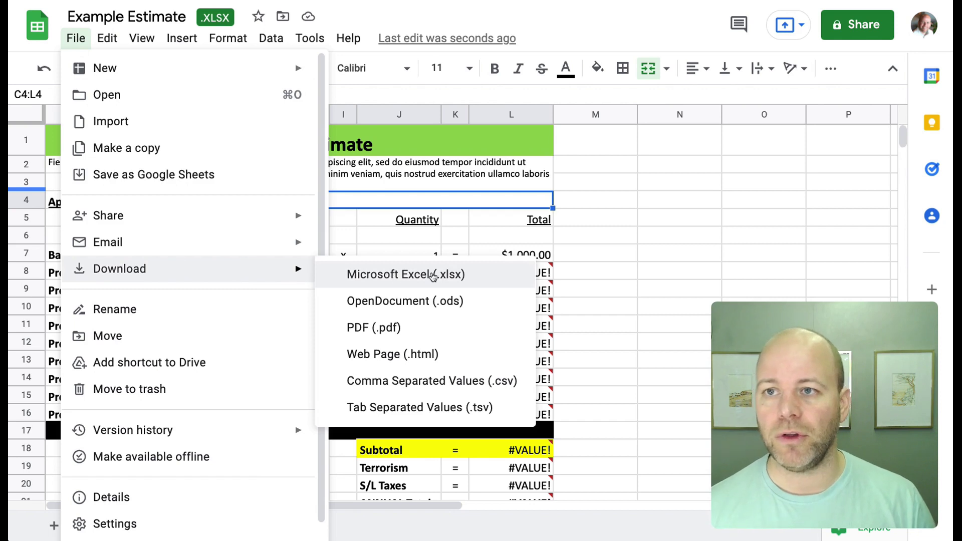
{"action": "left_click", "coordinate": [594, 249]}
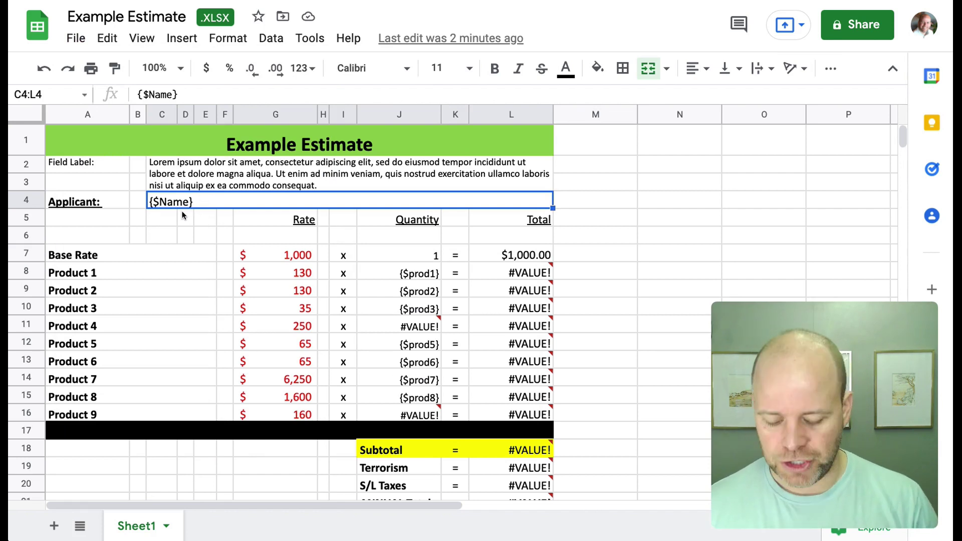
Zoom in and step through the {$Name} tag in C4 character by character, leaving it unchanged.
{"action": "key", "text": "super+equal"}
{"action": "key", "text": "super+equal"}
{"action": "key", "text": "super+equal"}
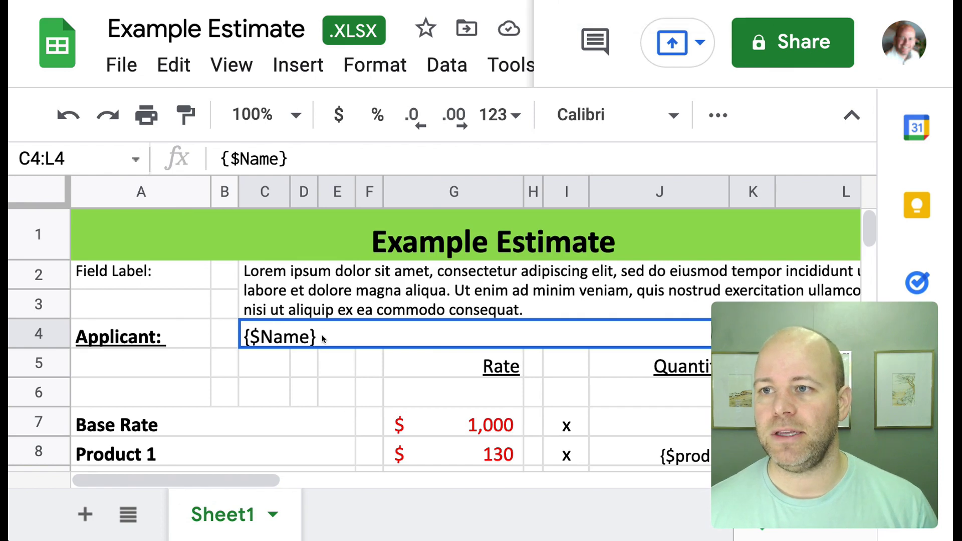
{"action": "left_click", "coordinate": [322, 337]}
{"action": "double_click", "coordinate": [322, 336]}
{"action": "key", "text": "Home"}
{"action": "key", "text": "Right"}
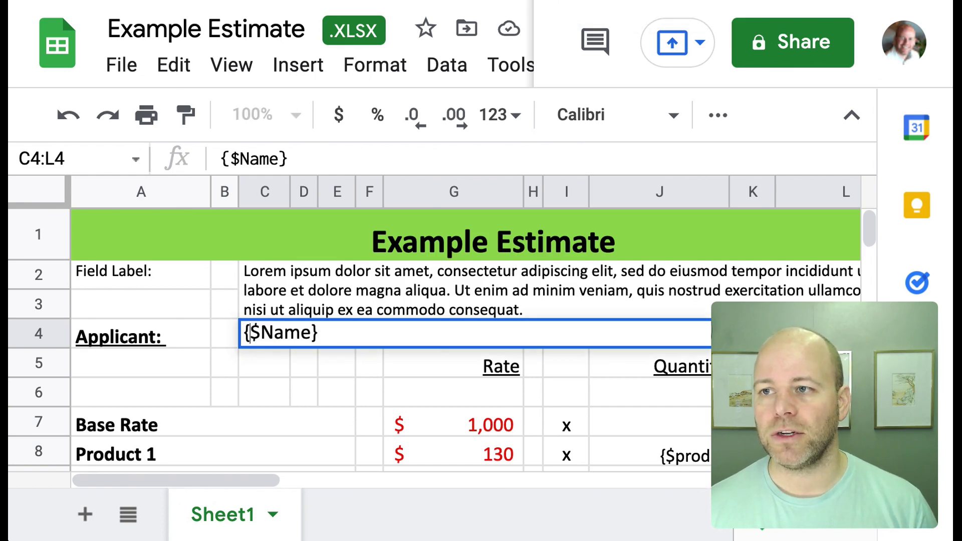
{"action": "key", "text": "Left"}
{"action": "key", "text": "Right"}
{"action": "key", "text": "Right"}
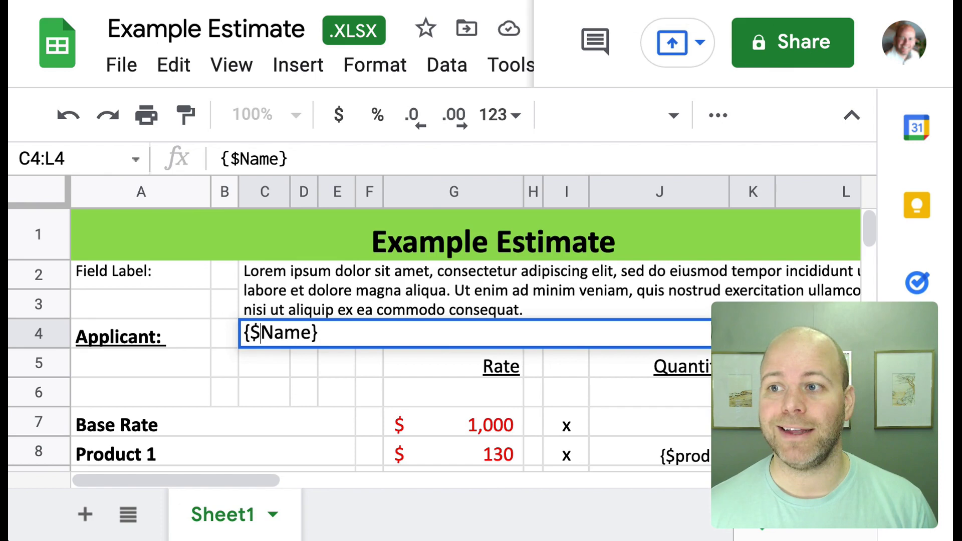
{"action": "key", "text": "shift+Right"}
{"action": "key", "text": "shift+Right"}
{"action": "key", "text": "shift+Right"}
{"action": "key", "text": "shift+Right"}
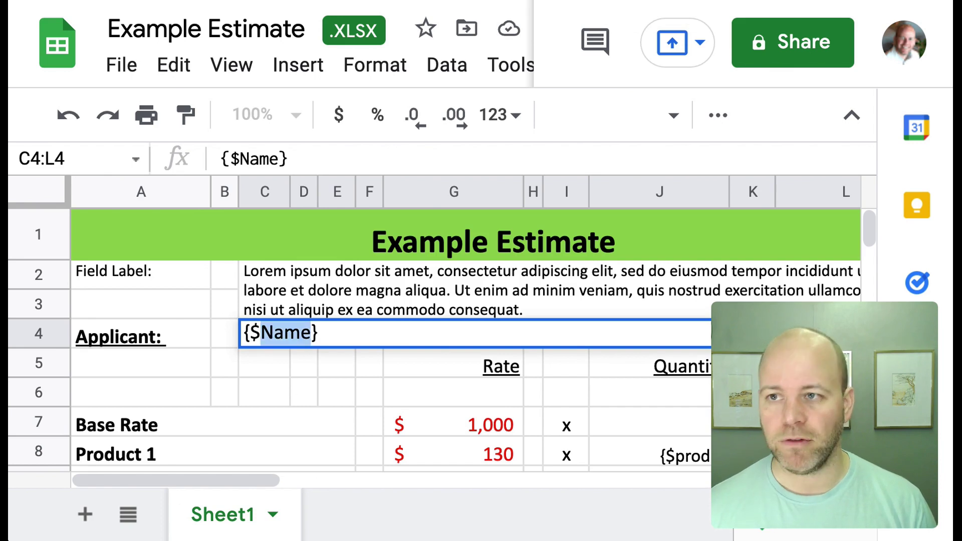
{"action": "left_click", "coordinate": [320, 331]}
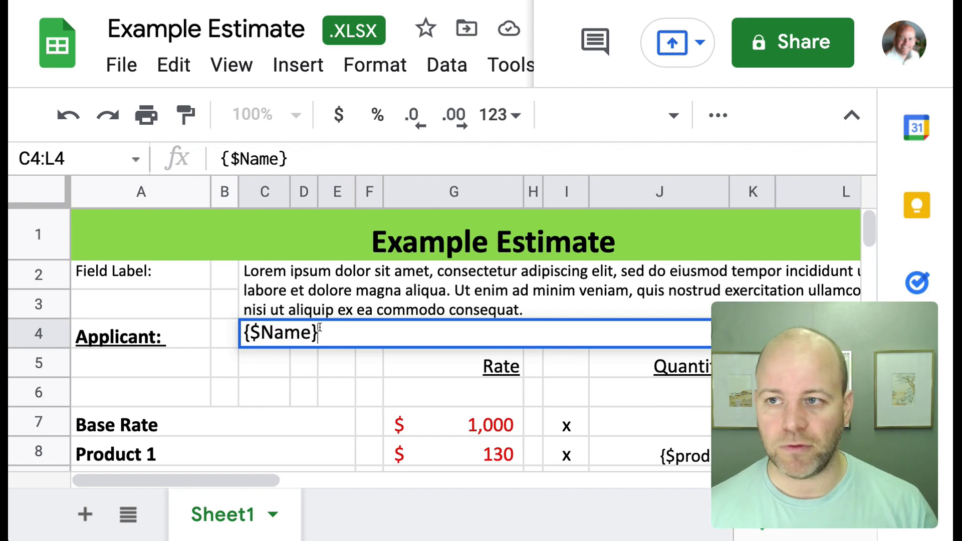
{"action": "left_click", "coordinate": [341, 376]}
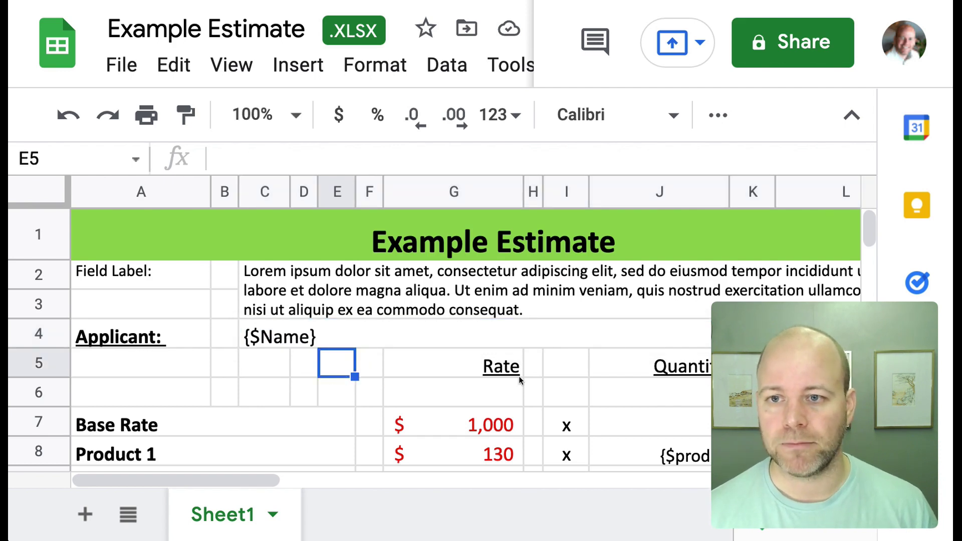
{"action": "scroll", "coordinate": [520, 378], "scroll_direction": "right", "scroll_amount": 3}
{"action": "scroll", "coordinate": [536, 438], "scroll_direction": "down", "scroll_amount": 2}
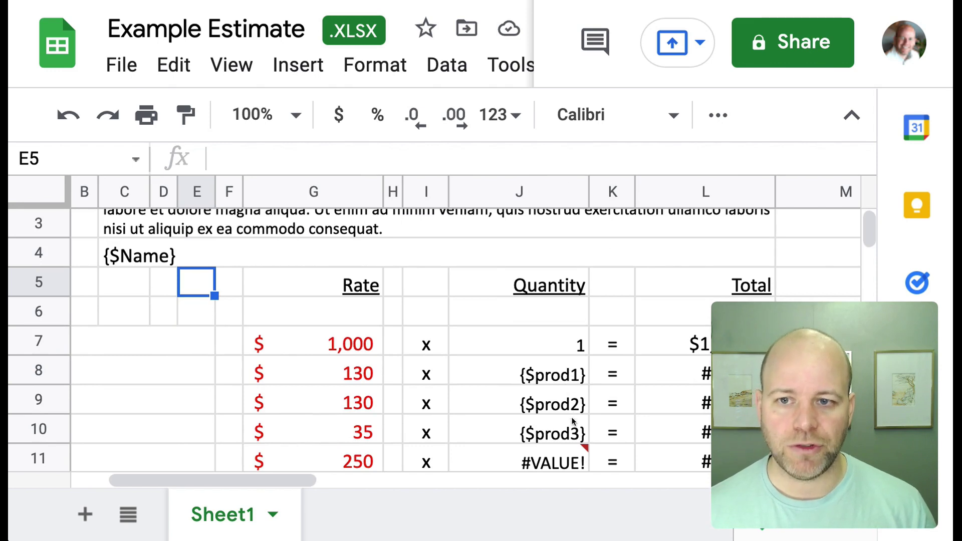
{"action": "scroll", "coordinate": [573, 420], "scroll_direction": "down", "scroll_amount": 5}
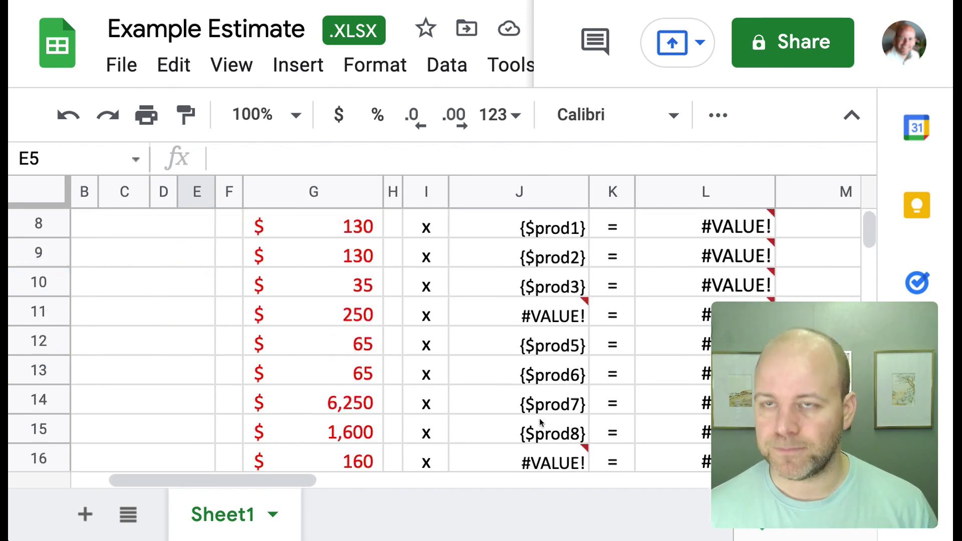
{"action": "scroll", "coordinate": [539, 418], "scroll_direction": "down", "scroll_amount": 1}
{"action": "key", "text": "ctrl+minus"}
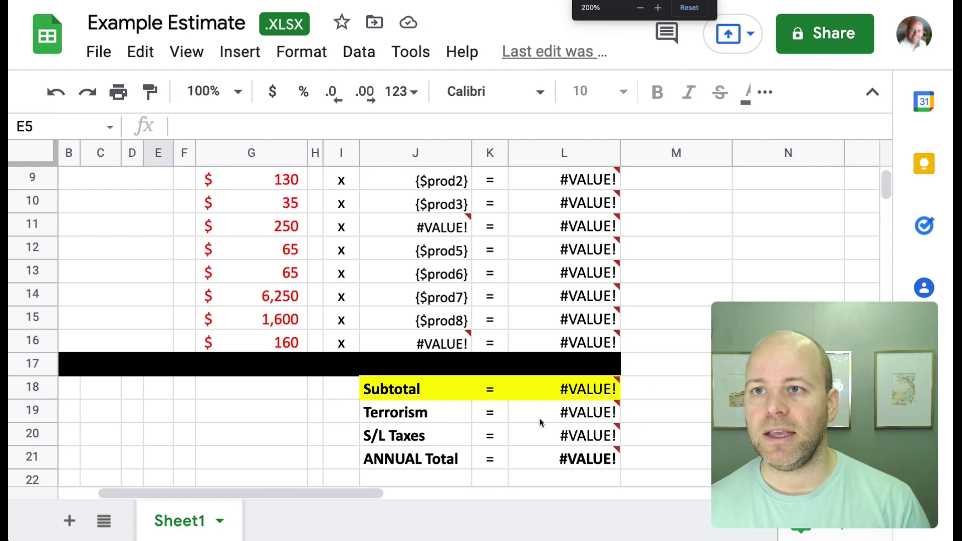
{"action": "key", "text": "ctrl+minus"}
{"action": "scroll", "coordinate": [419, 391], "scroll_direction": "up", "scroll_amount": 7}
{"action": "left_click", "coordinate": [419, 391]}
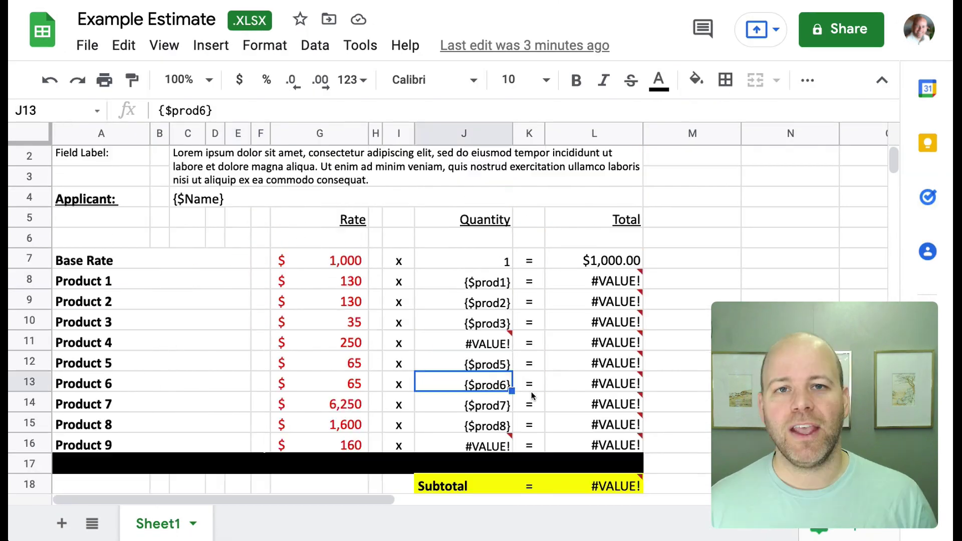
{"action": "left_click", "coordinate": [501, 345]}
{"action": "left_click", "coordinate": [489, 450]}
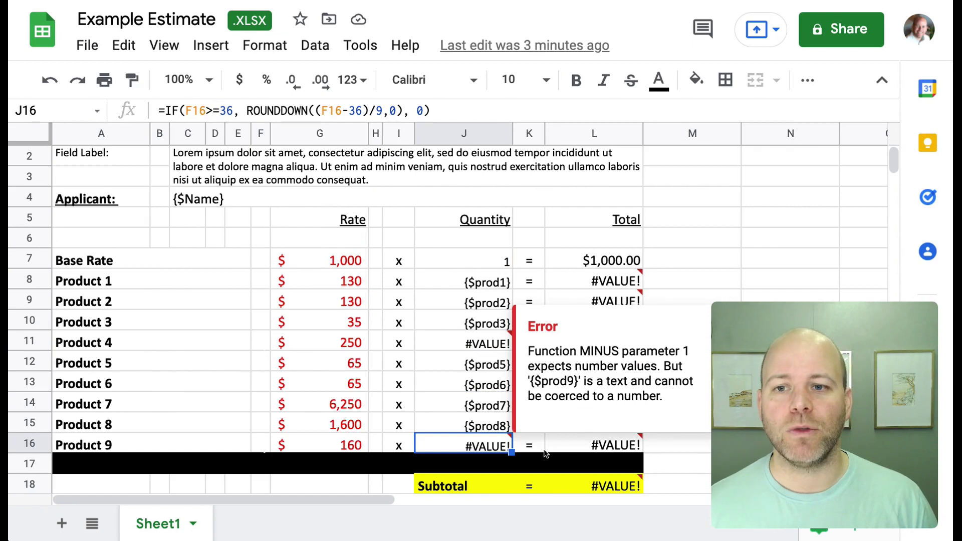
{"action": "left_click", "coordinate": [474, 369]}
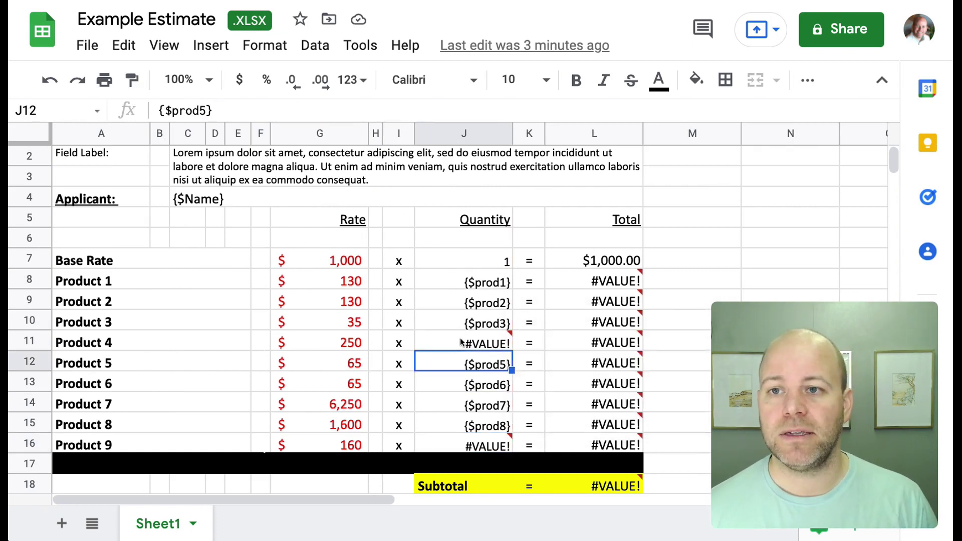
{"action": "mouse_move", "coordinate": [462, 341]}
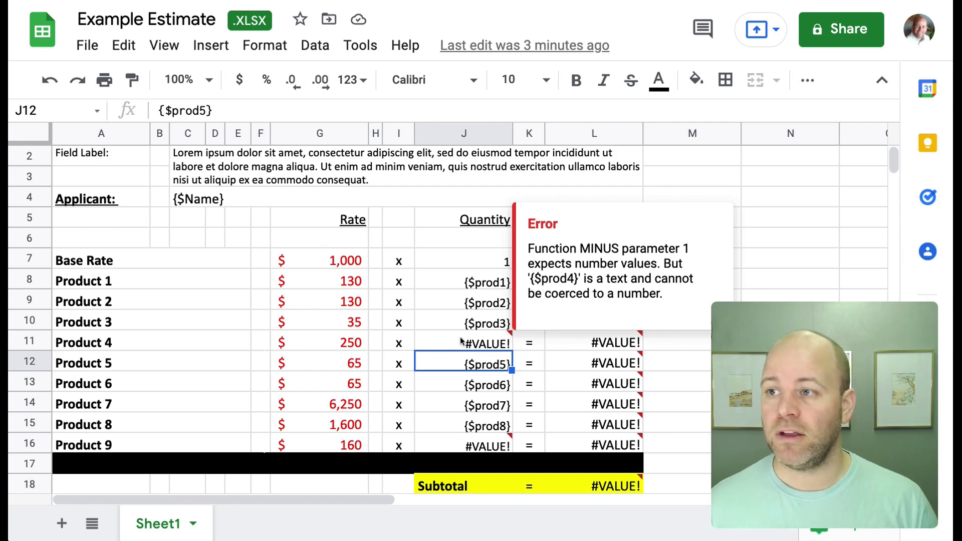
Review the Product 4 and Product 9 quantity formulas and the {$prod6} cell.
{"action": "left_click", "coordinate": [461, 341]}
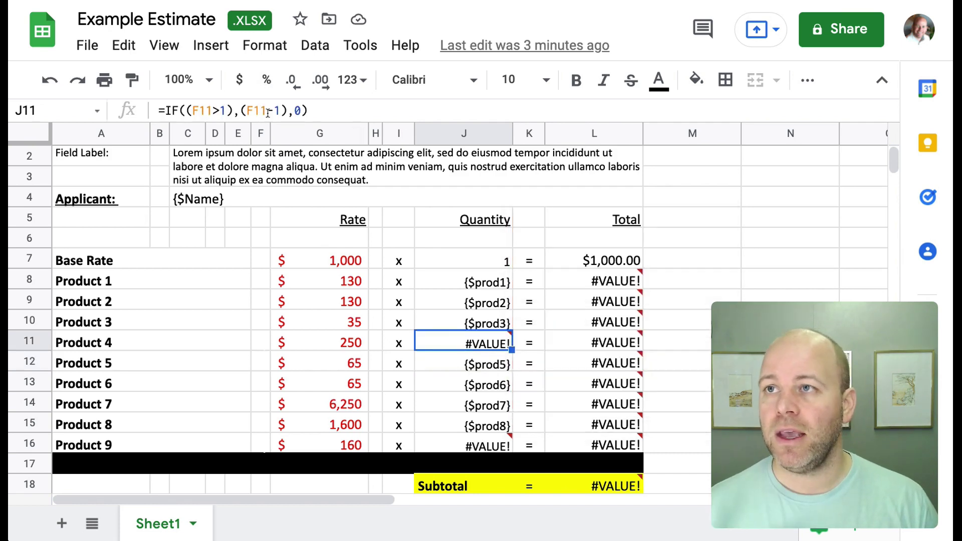
{"action": "left_click_drag", "start_coordinate": [333, 110], "coordinate": [166, 111]}
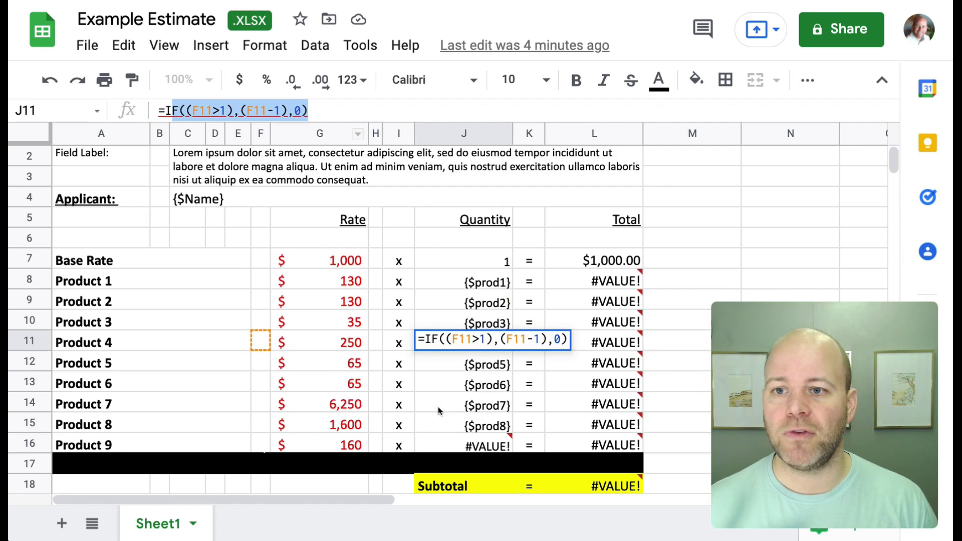
{"action": "left_click", "coordinate": [476, 447]}
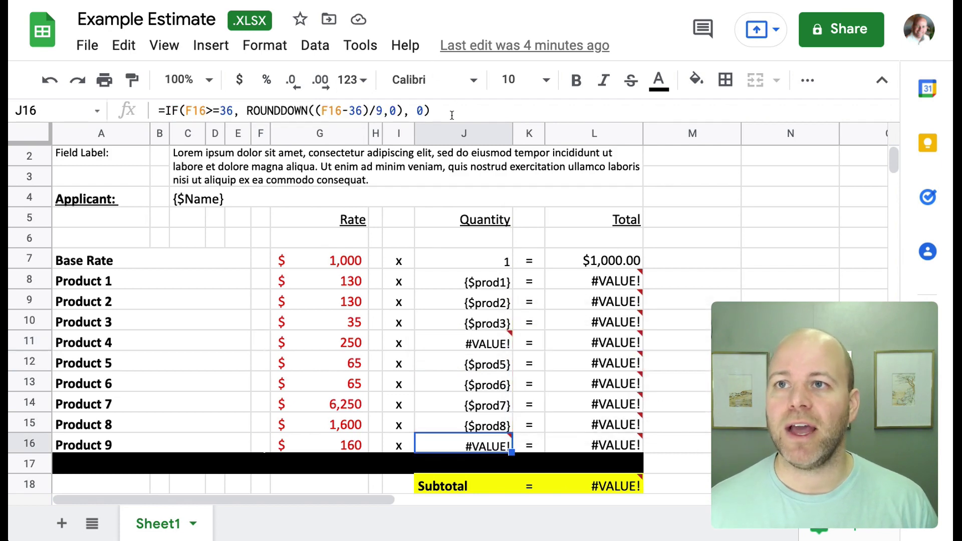
{"action": "left_click_drag", "start_coordinate": [452, 113], "coordinate": [156, 110]}
{"action": "left_click", "coordinate": [481, 374]}
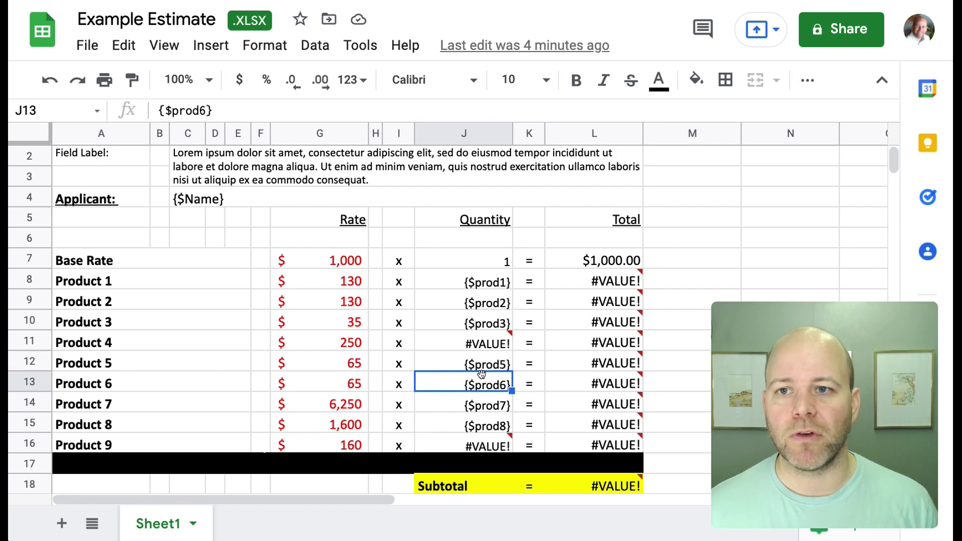
{"action": "left_click", "coordinate": [481, 345]}
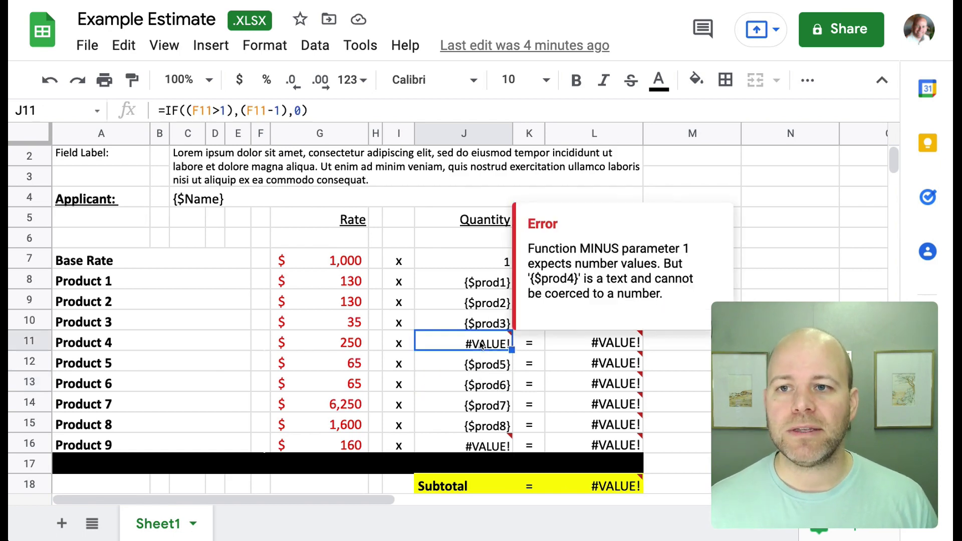
Replace the first F11 reference in Product 4's quantity formula with {$prod4}.
{"action": "left_click", "coordinate": [216, 109]}
{"action": "double_click", "coordinate": [214, 110]}
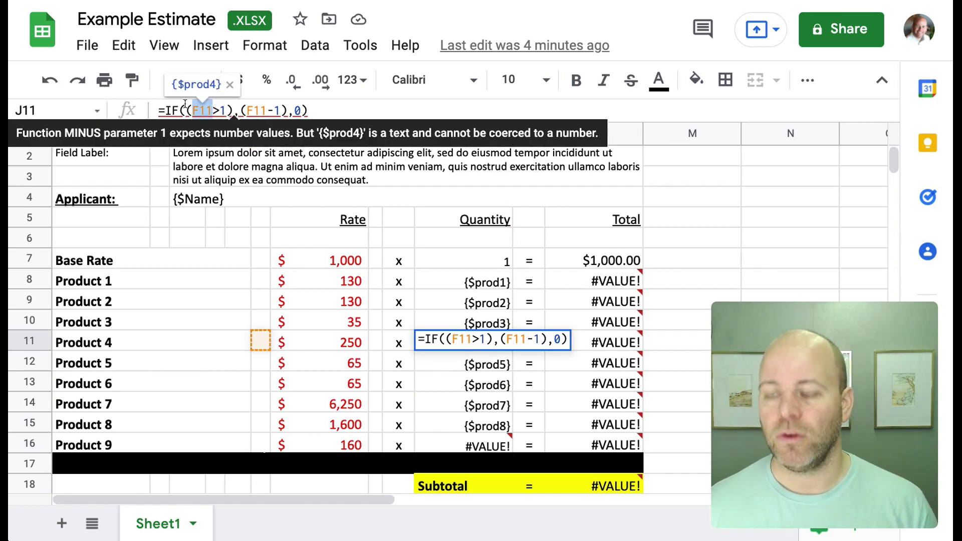
{"action": "type", "text": "{"}
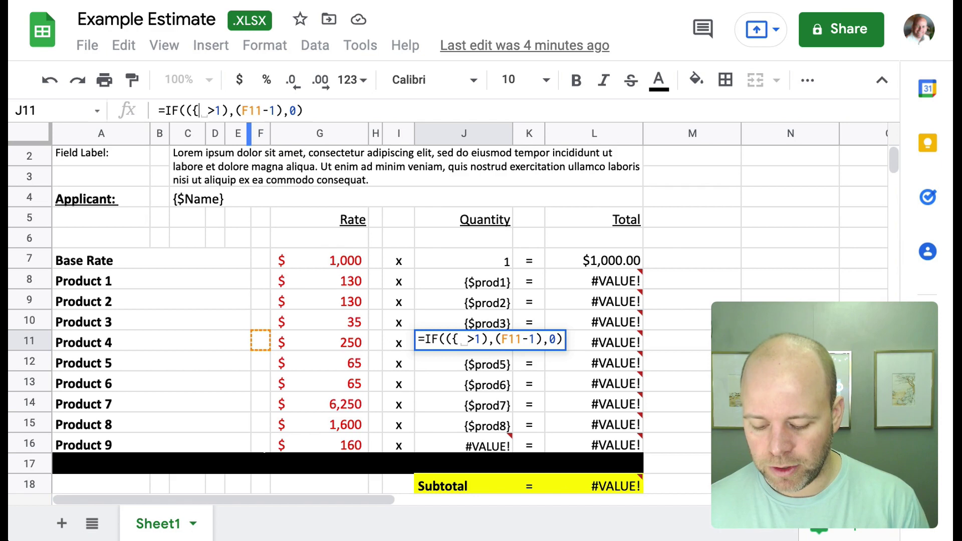
{"action": "type", "text": "$prod"}
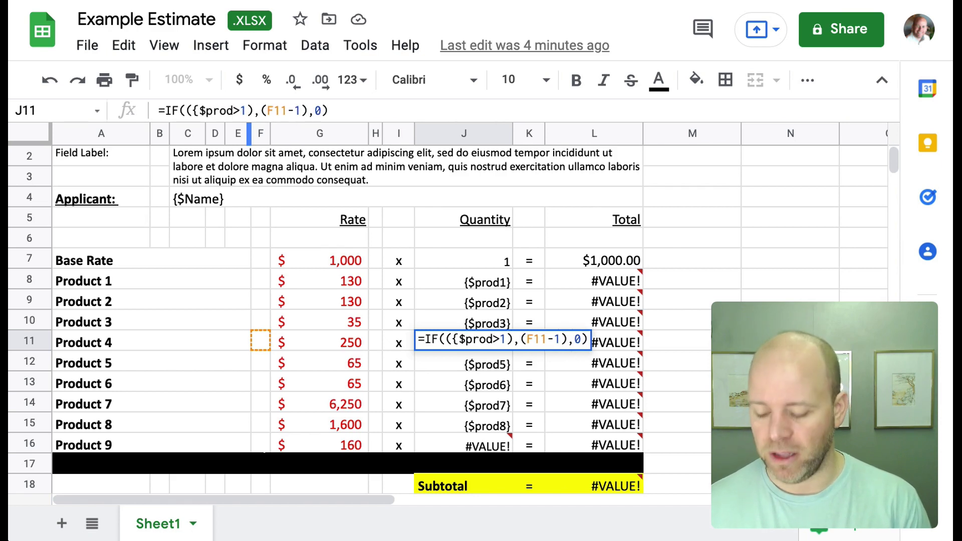
{"action": "type", "text": "4}"}
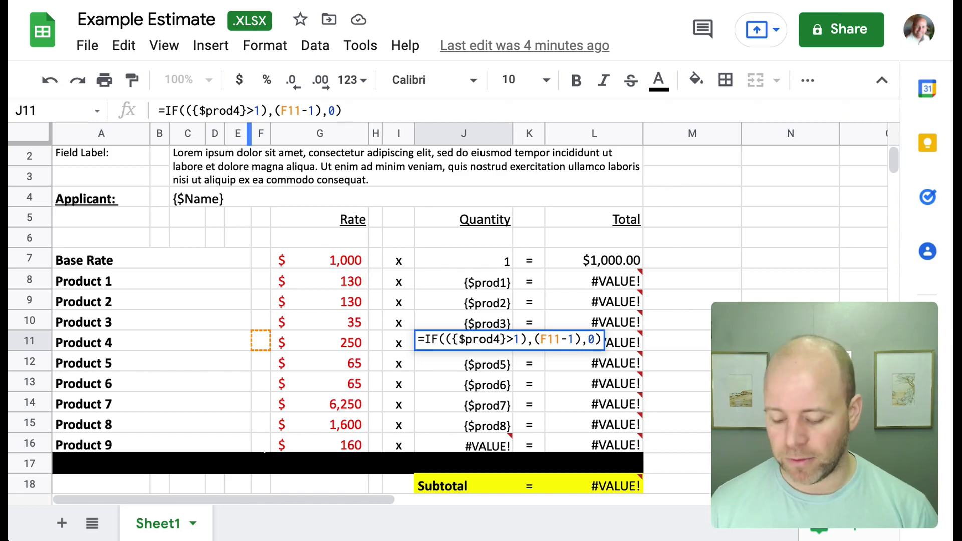
Commit the J11 IF formula and trace its #VALUE! error to the {$prod4} text in F11.
{"action": "left_click", "coordinate": [500, 345]}
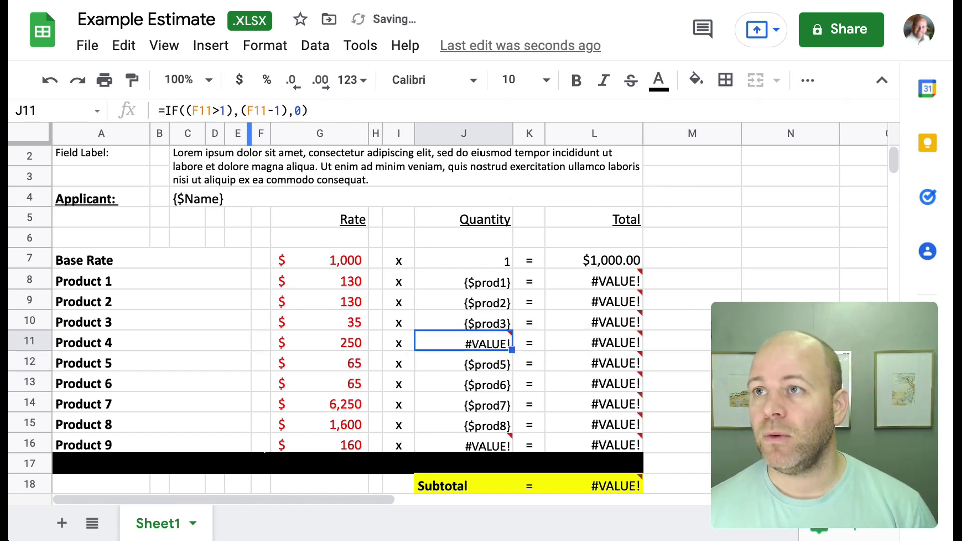
{"action": "left_click", "coordinate": [496, 370]}
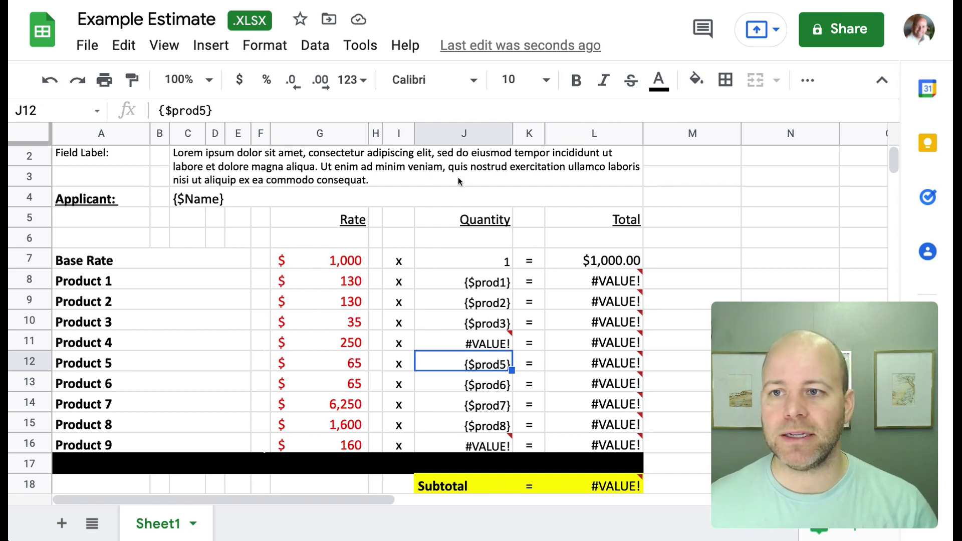
{"action": "left_click", "coordinate": [449, 341]}
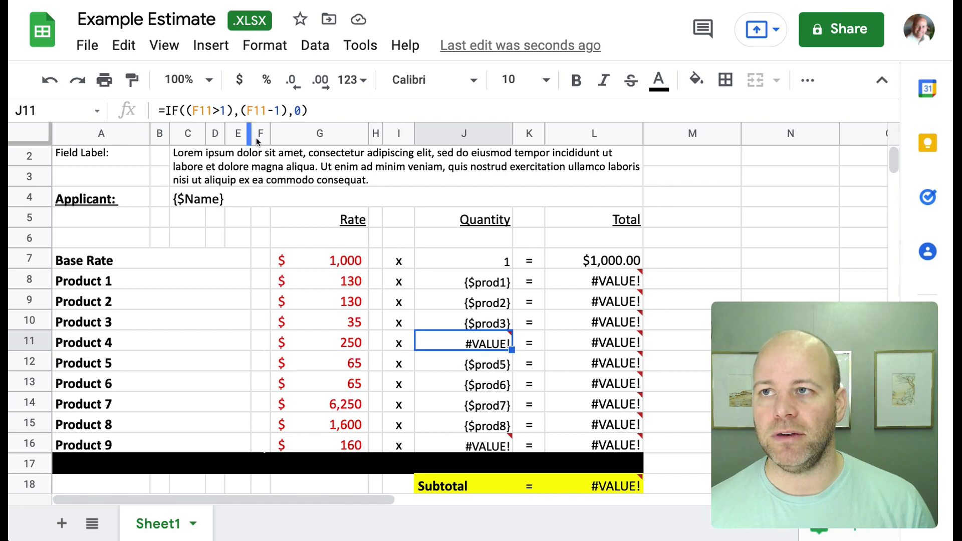
{"action": "left_click", "coordinate": [262, 342]}
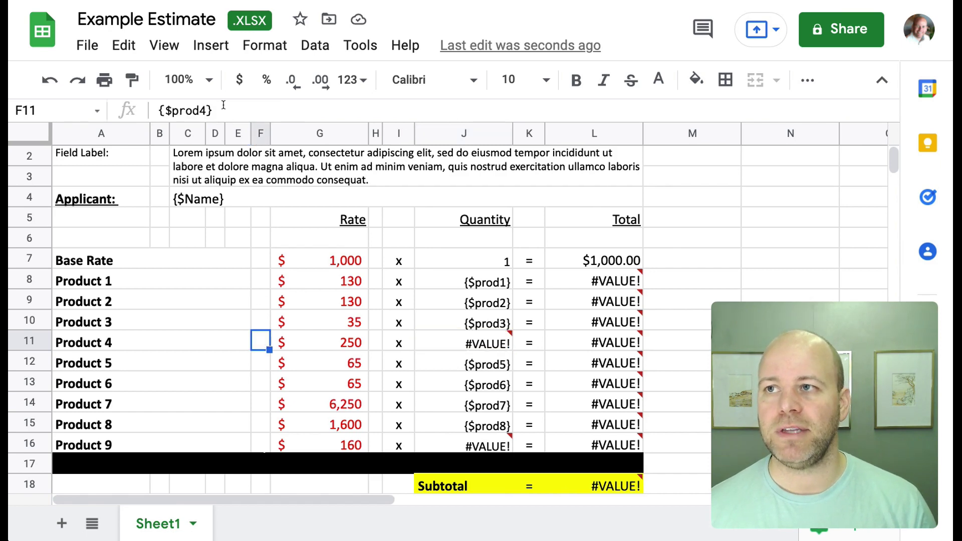
{"action": "left_click_drag", "start_coordinate": [222, 109], "coordinate": [156, 110]}
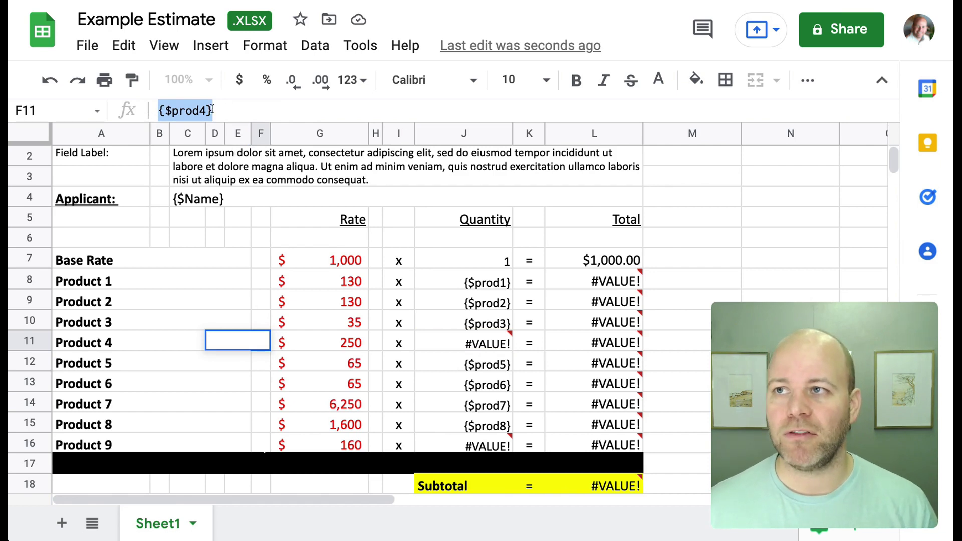
{"action": "left_click", "coordinate": [484, 346]}
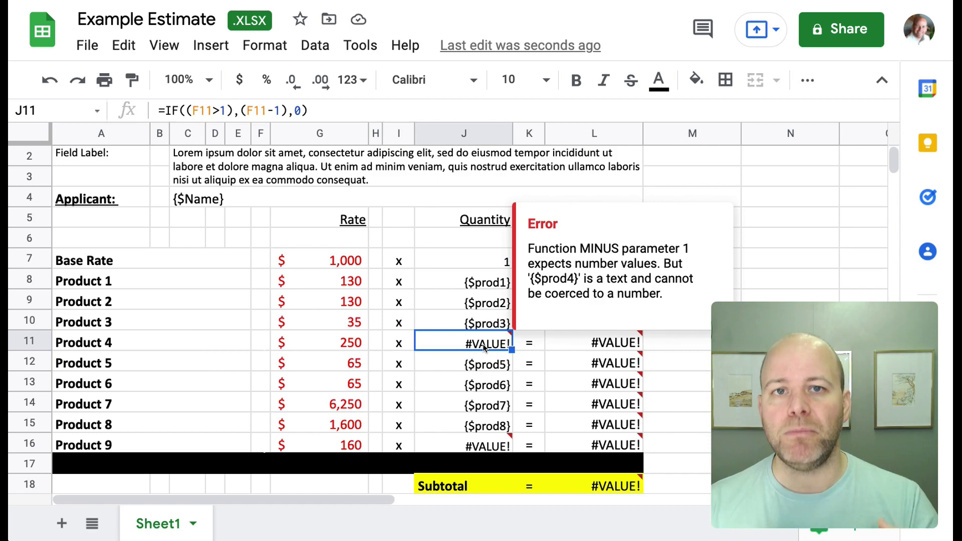
{"action": "left_click", "coordinate": [509, 398]}
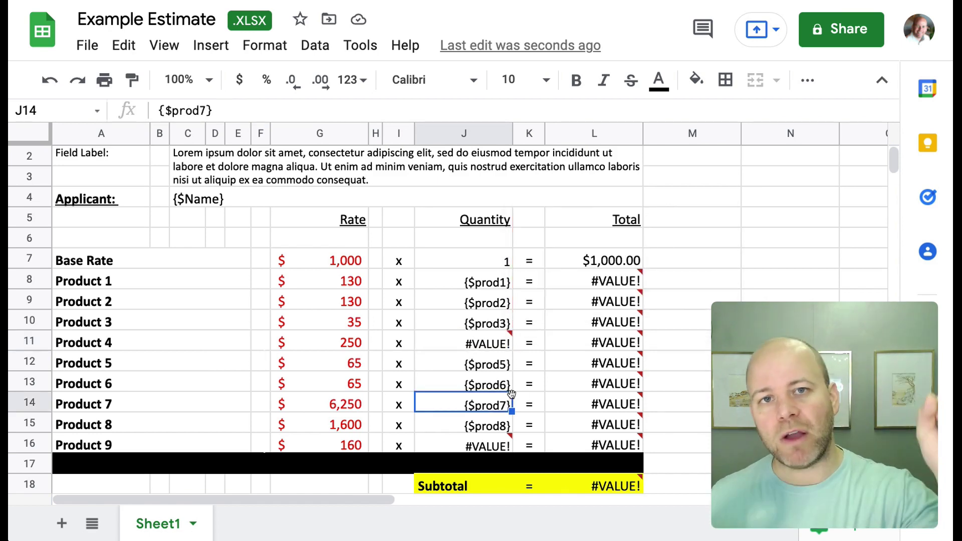
{"action": "left_click", "coordinate": [577, 281]}
{"action": "left_click", "coordinate": [480, 240]}
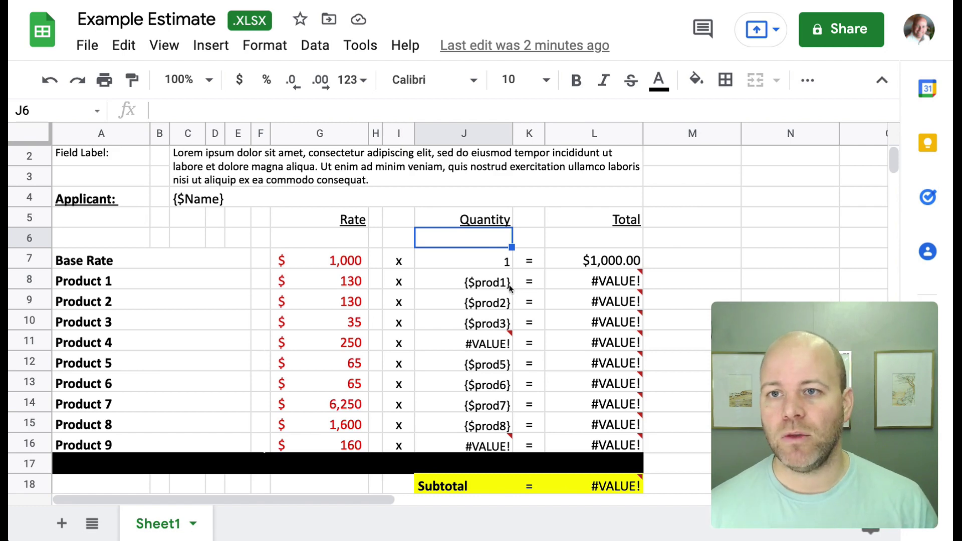
Append |number to the Product 1 tag in J8, making {$prod1|number}, and copy the suffix.
{"action": "left_click", "coordinate": [512, 285]}
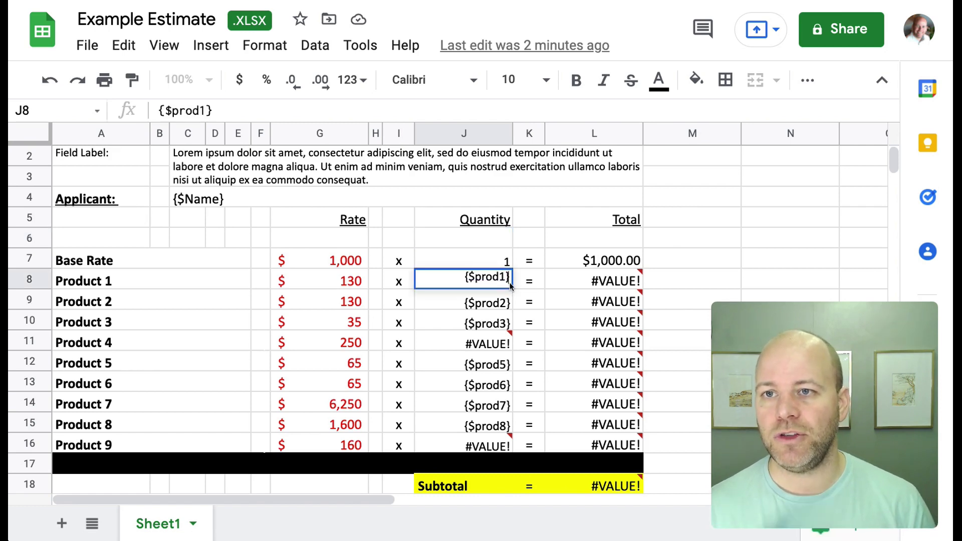
{"action": "key", "text": "Return"}
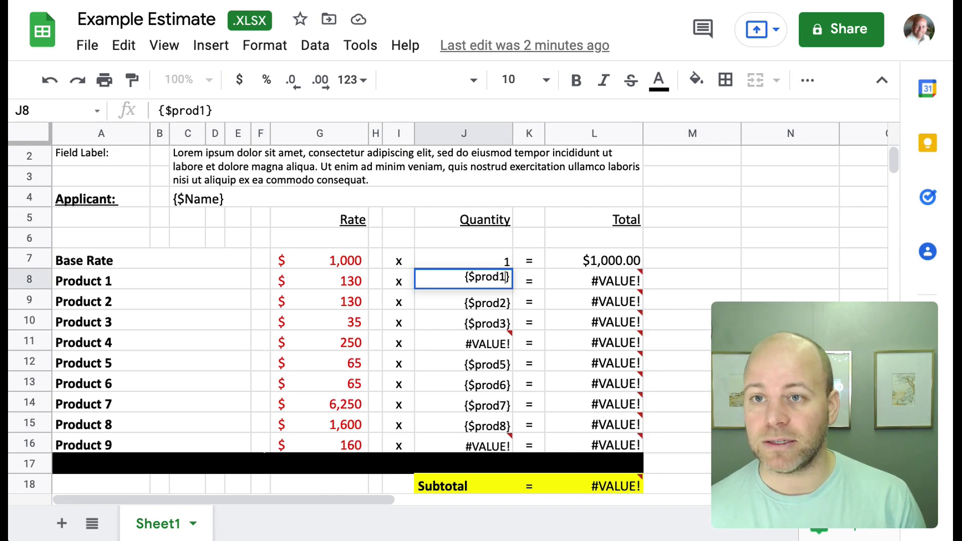
{"action": "type", "text": "|"}
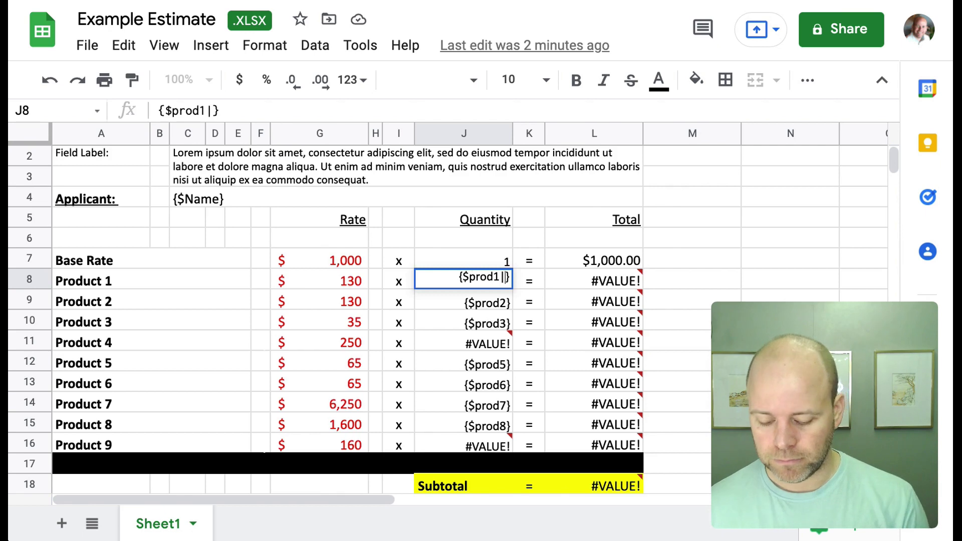
{"action": "type", "text": "number"}
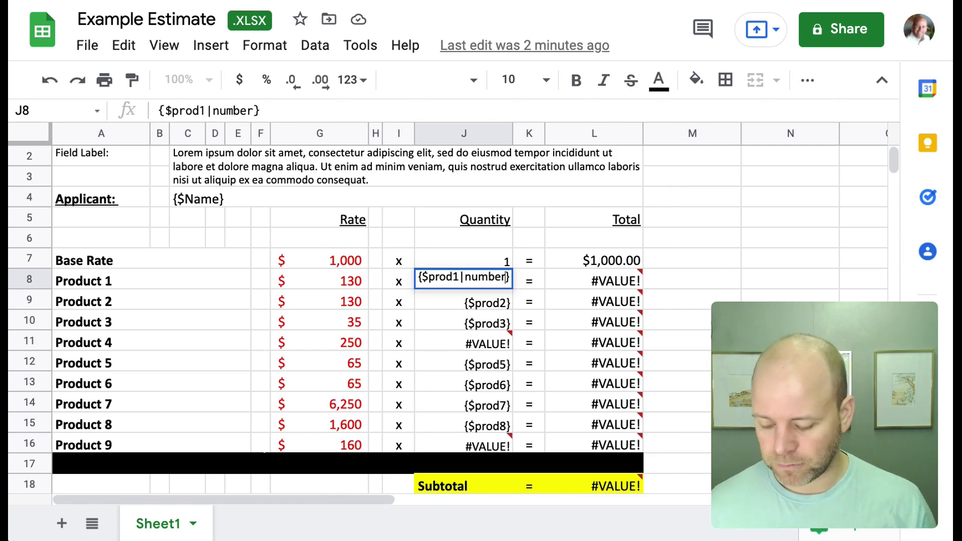
{"action": "key", "text": "ctrl+shift+Left"}
{"action": "key", "text": "shift+Left"}
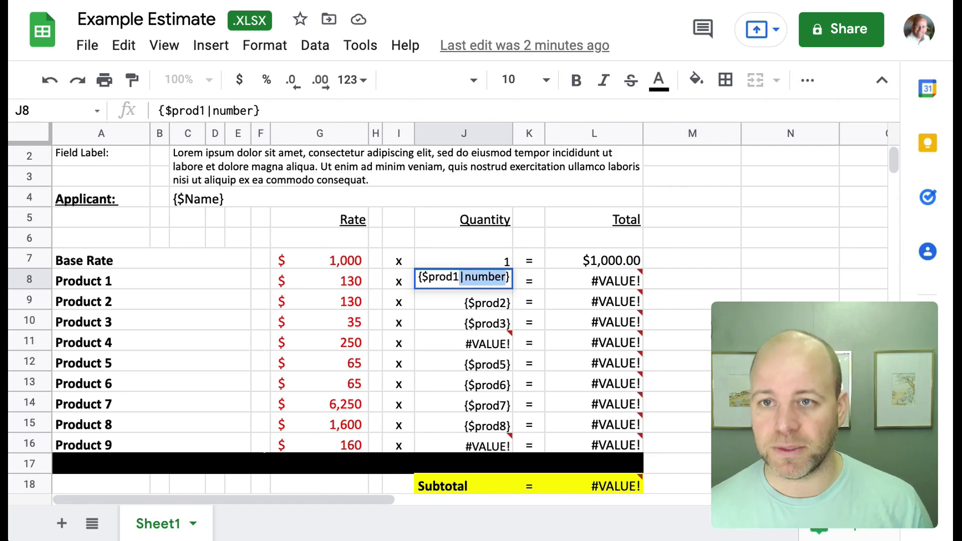
{"action": "key", "text": "ctrl+c"}
Paste |number into J9 and J10, making {$prod2|number} and {$prod3|number}.
{"action": "key", "text": "Return"}
{"action": "key", "text": "Return"}
{"action": "key", "text": "Left"}
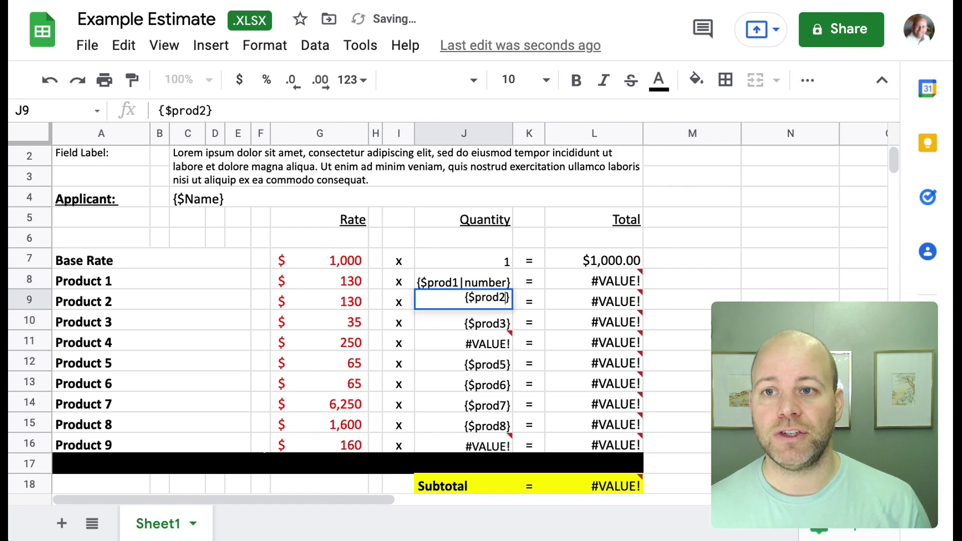
{"action": "key", "text": "ctrl+v"}
{"action": "key", "text": "Return"}
{"action": "key", "text": "Return"}
{"action": "key", "text": "Left"}
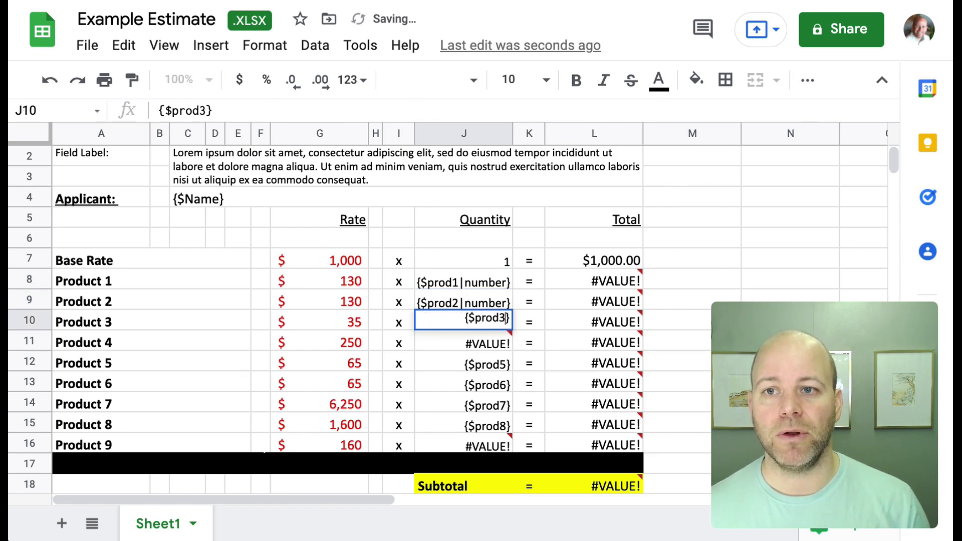
{"action": "key", "text": "ctrl+v"}
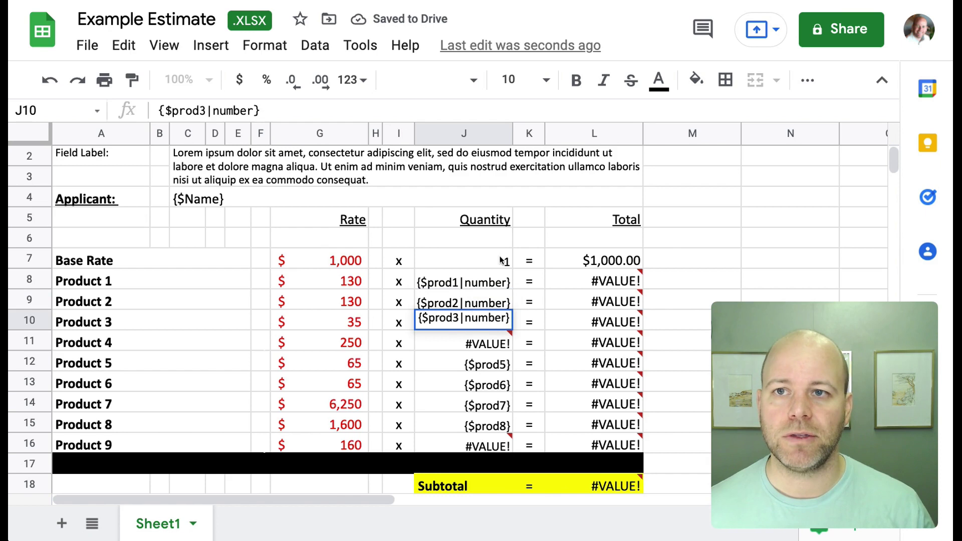
{"action": "left_click", "coordinate": [493, 250]}
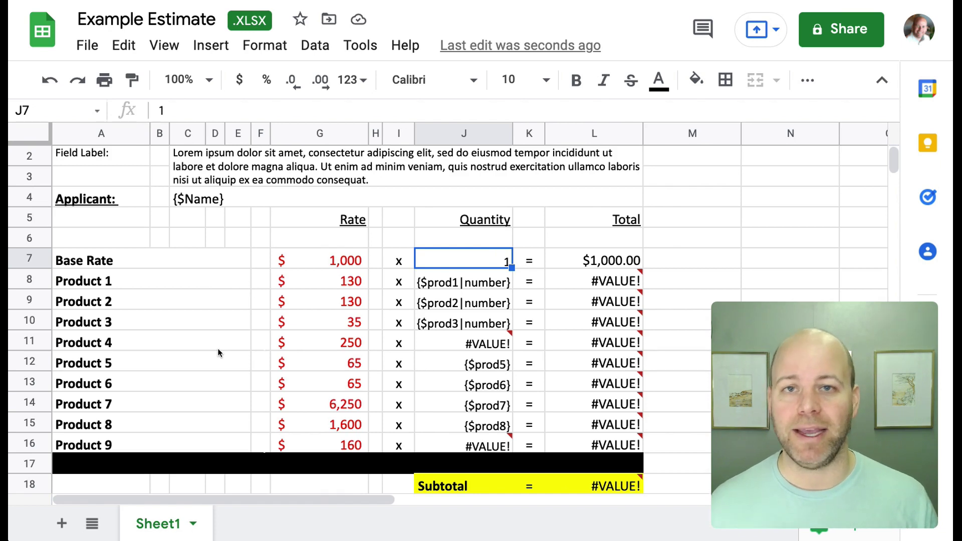
Insert {tableif $prod1 >0} before 'Product 1' in merged cell A8, then check the $prod1 reference.
{"action": "double_click", "coordinate": [181, 281]}
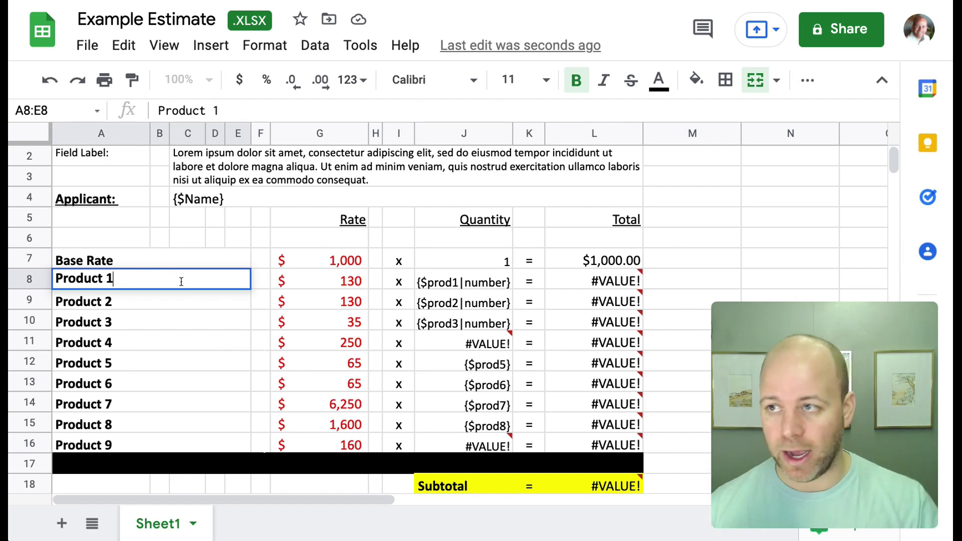
{"action": "key", "text": "Home"}
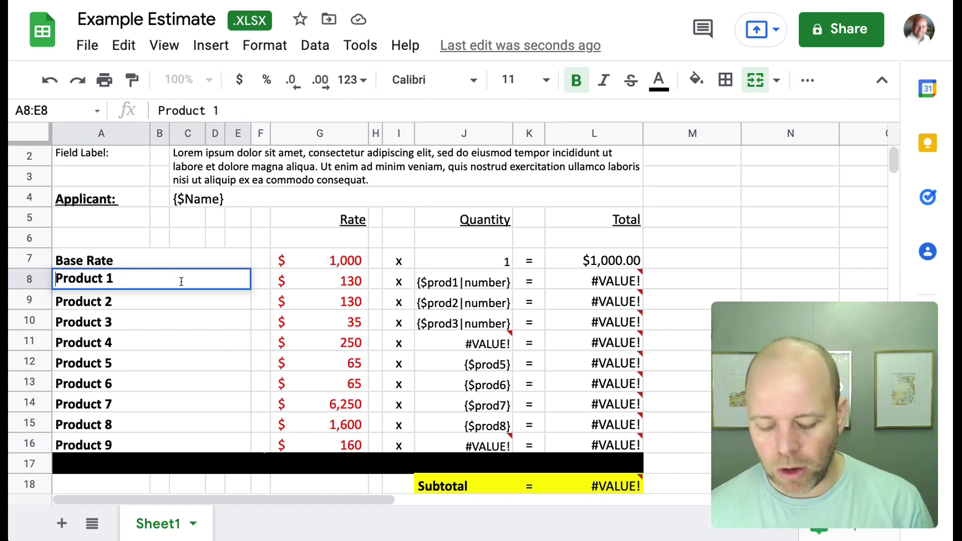
{"action": "type", "text": "{tableif"}
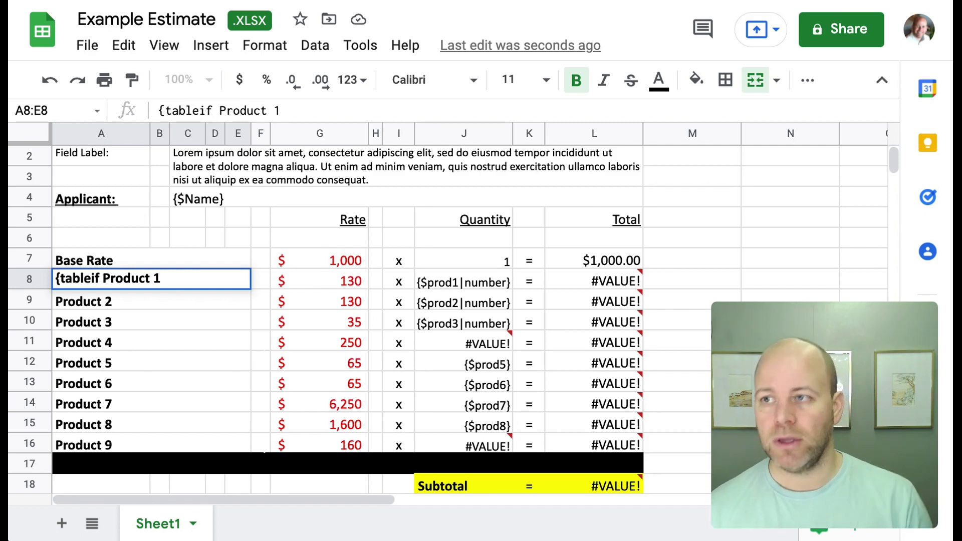
{"action": "type", "text": "$prod"}
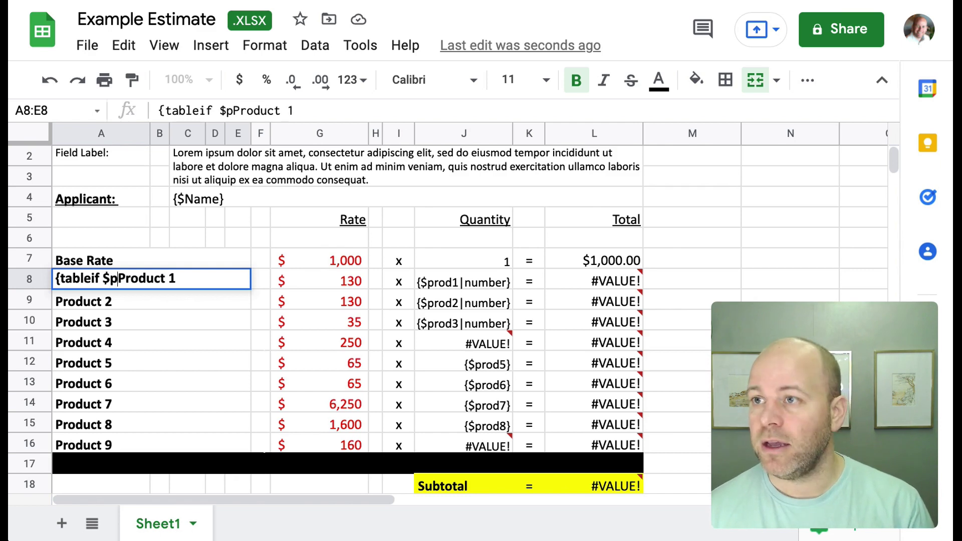
{"action": "type", "text": "1 >0"}
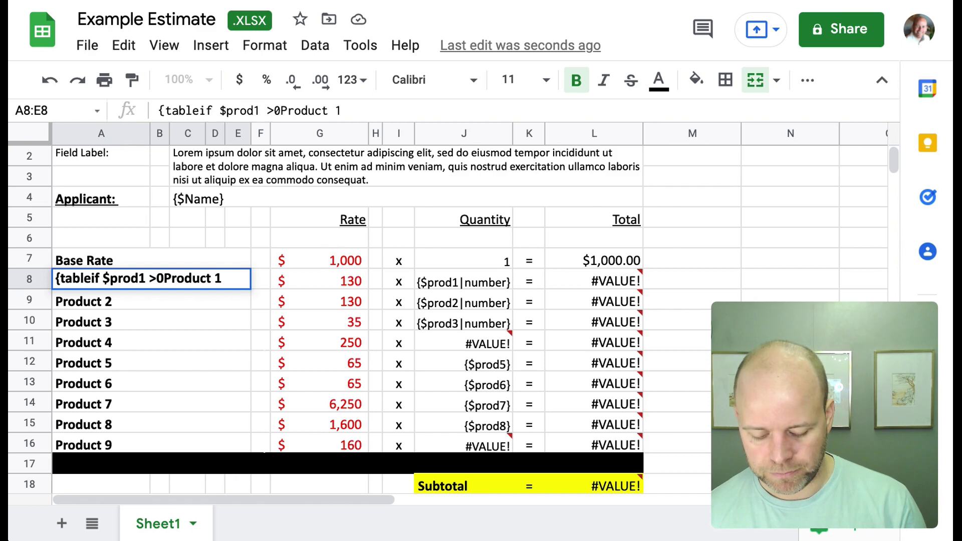
{"action": "type", "text": "}"}
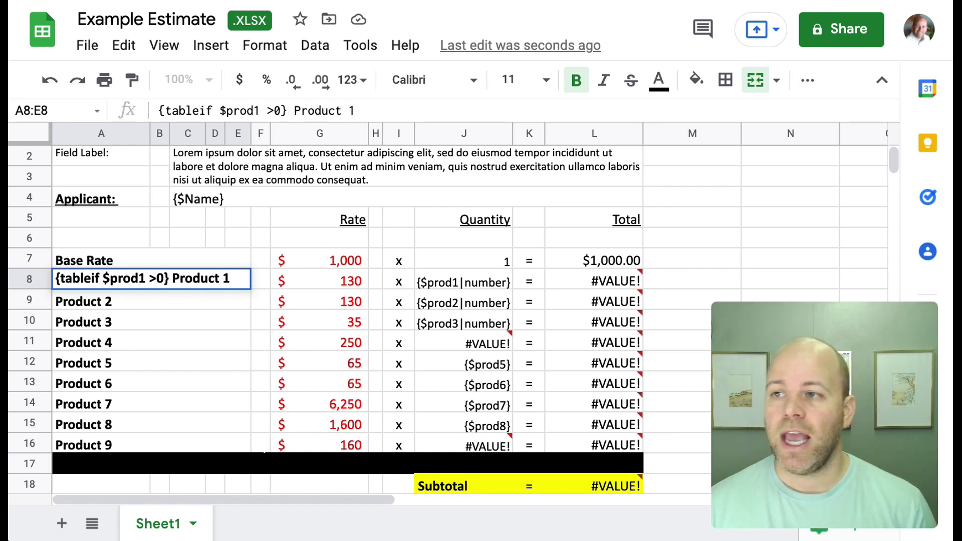
{"action": "left_click", "coordinate": [103, 279]}
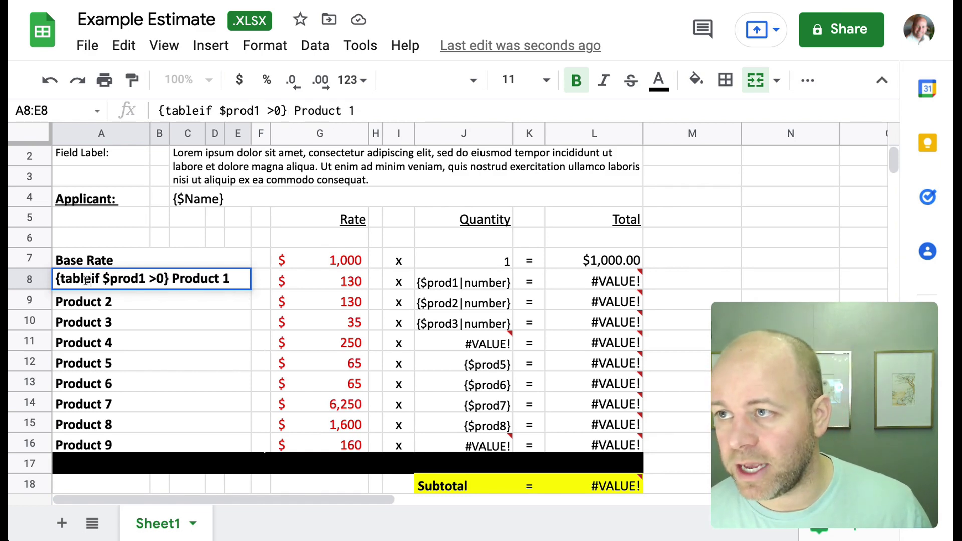
{"action": "left_click", "coordinate": [89, 278]}
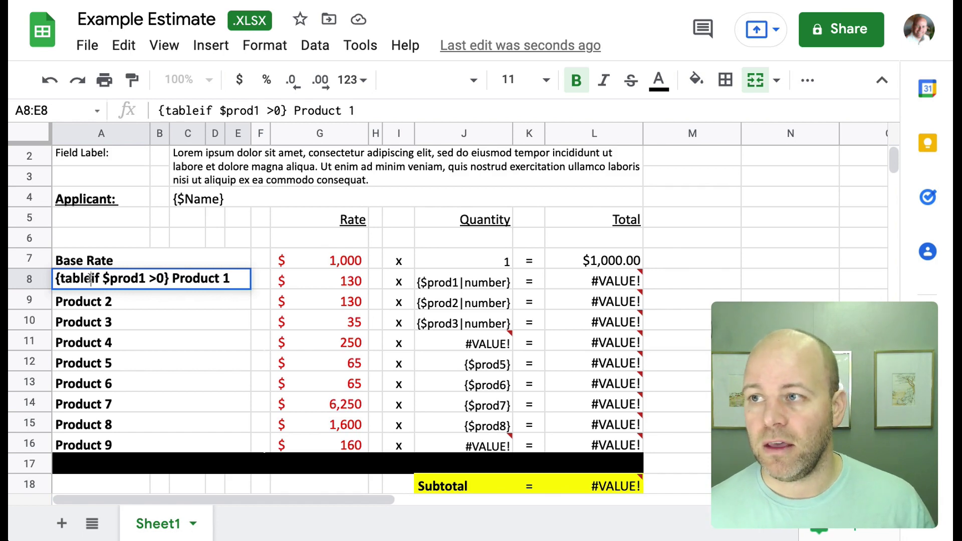
{"action": "left_click_drag", "start_coordinate": [105, 279], "coordinate": [153, 279]}
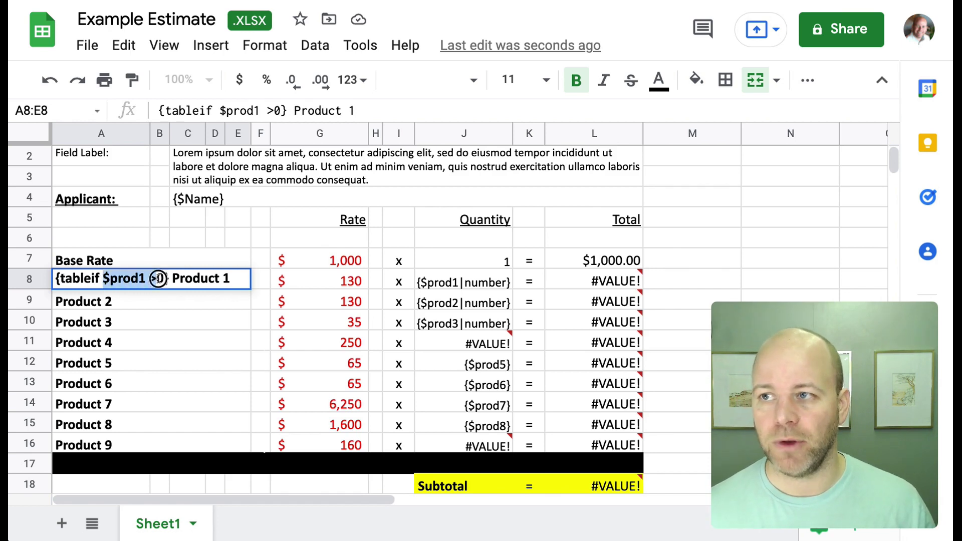
{"action": "left_click", "coordinate": [181, 280]}
Enter the closing tag {/tableif} in cell M8.
{"action": "left_click", "coordinate": [669, 282]}
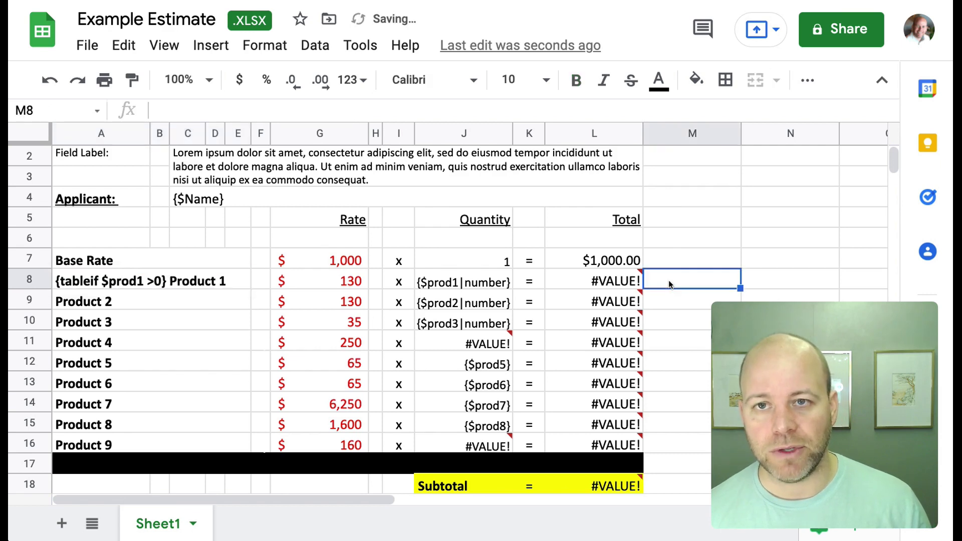
{"action": "type", "text": "{/"}
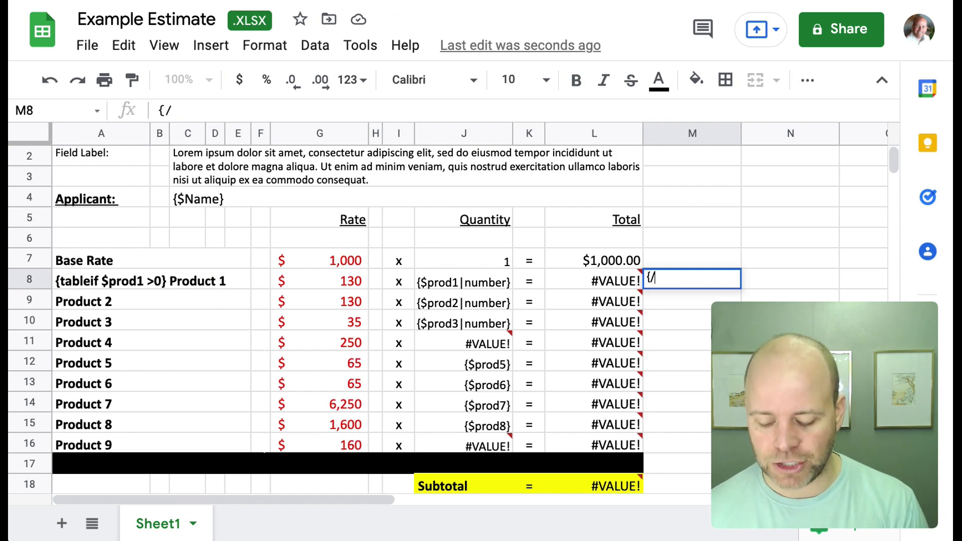
{"action": "type", "text": "tableif"}
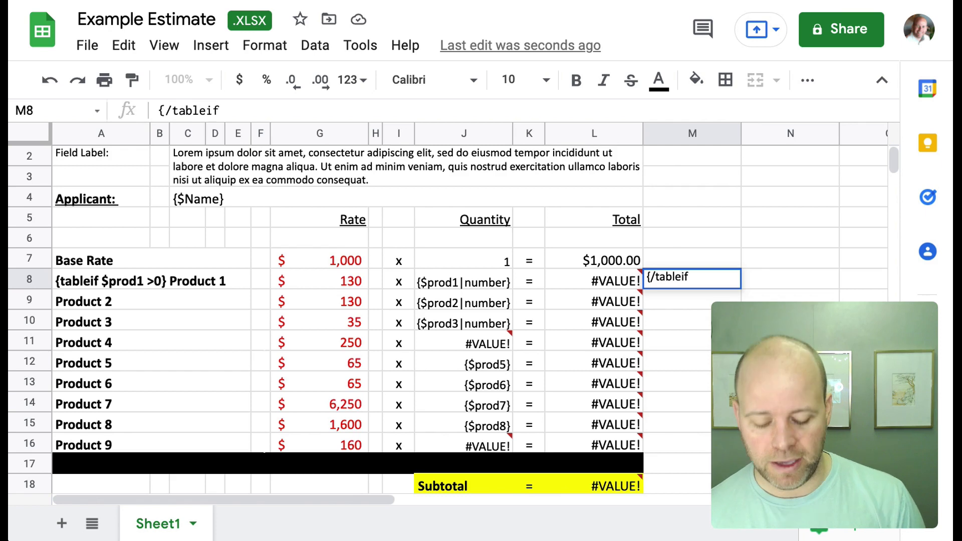
{"action": "type", "text": "}"}
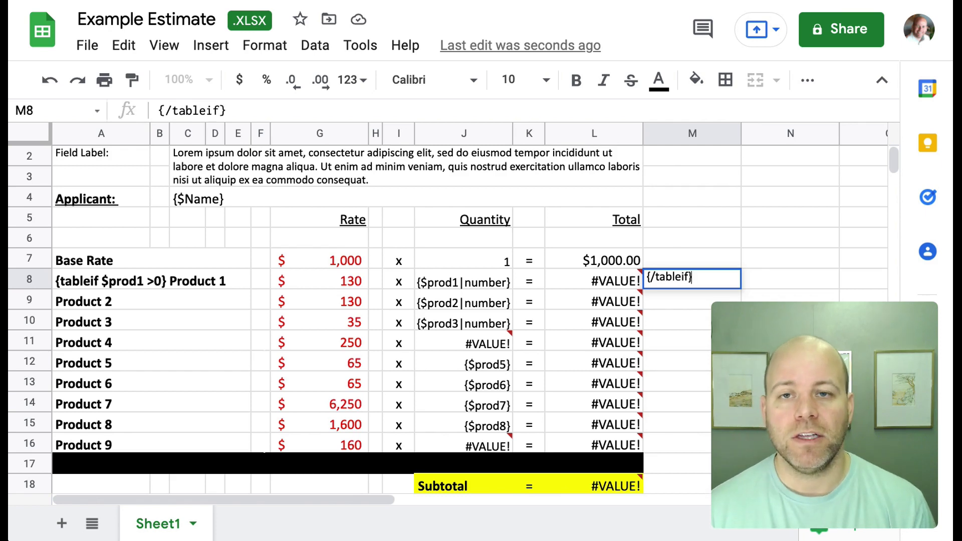
{"action": "key", "text": "Return"}
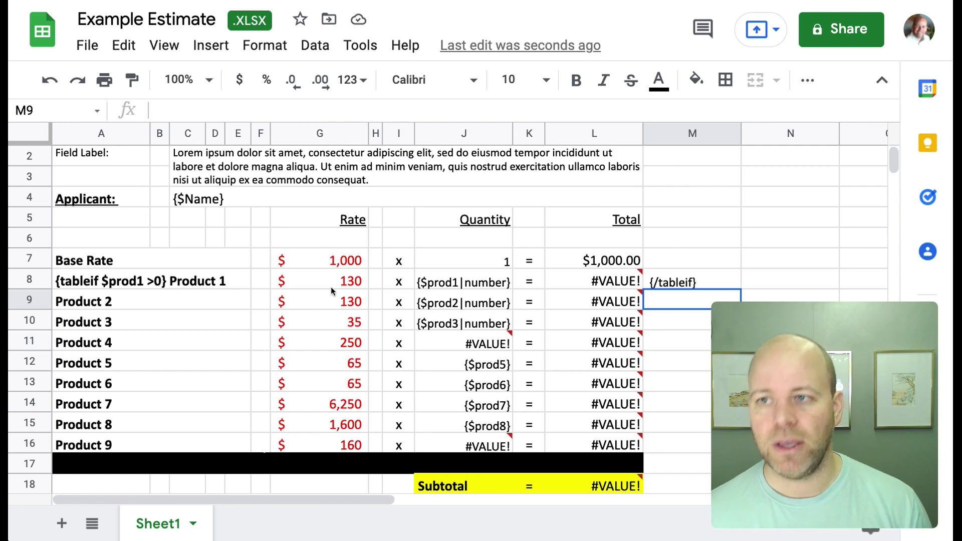
Fill {/tableif} down from M8 to M16, then select the product labels in rows 8–16.
{"action": "left_click", "coordinate": [205, 283]}
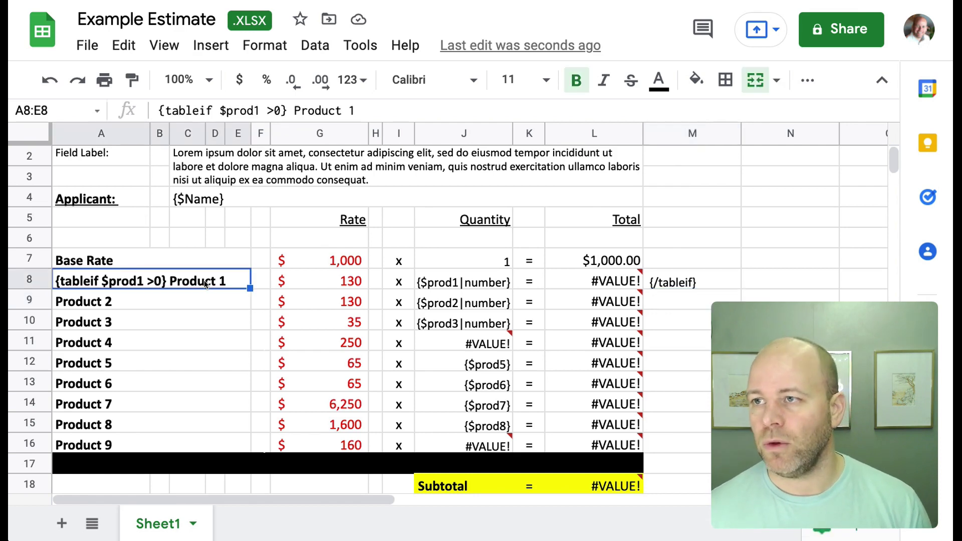
{"action": "left_click", "coordinate": [693, 286]}
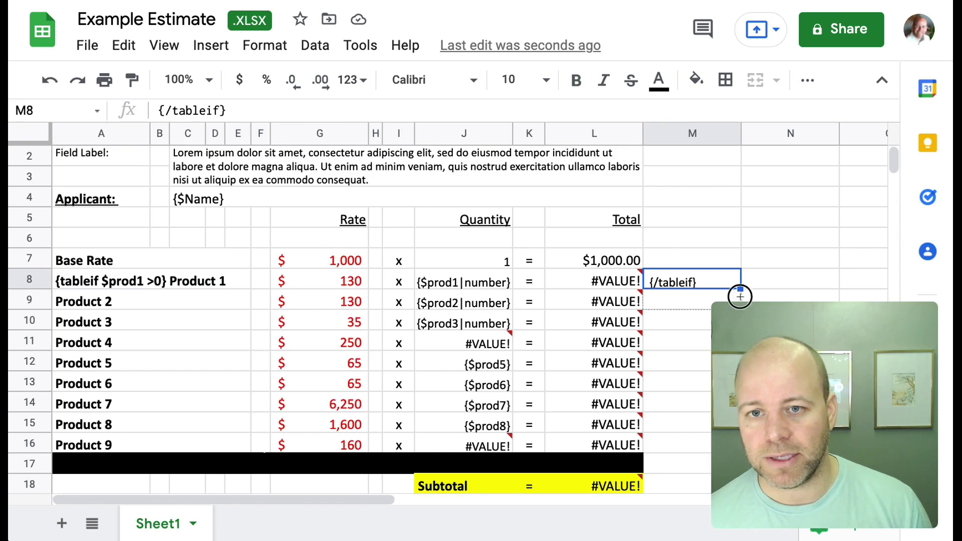
{"action": "left_click_drag", "start_coordinate": [740, 289], "coordinate": [700, 442]}
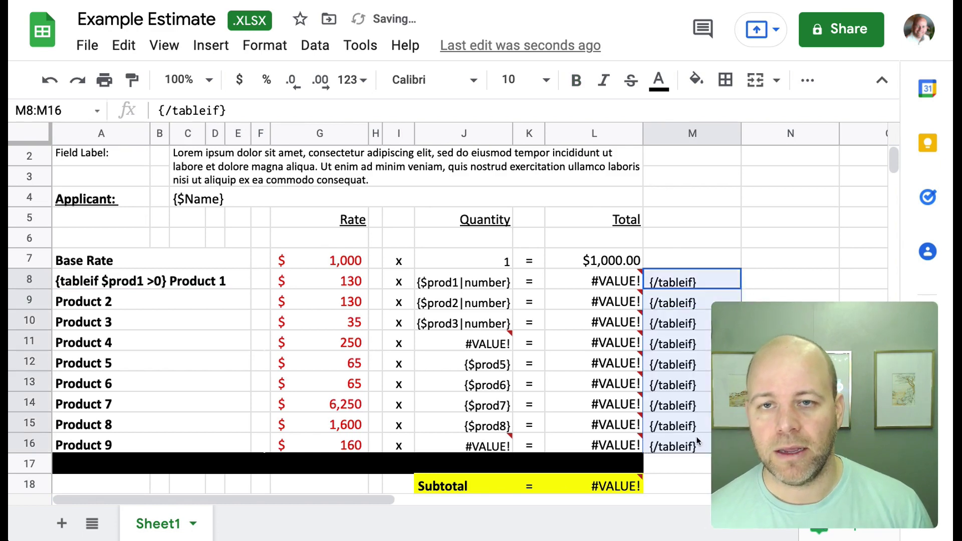
{"action": "left_click", "coordinate": [182, 302]}
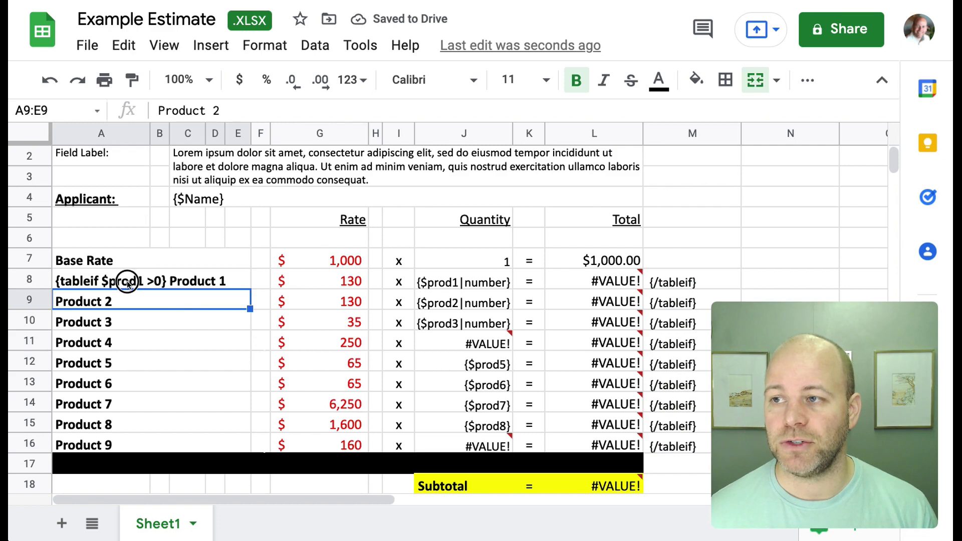
{"action": "left_click_drag", "start_coordinate": [127, 283], "coordinate": [131, 436]}
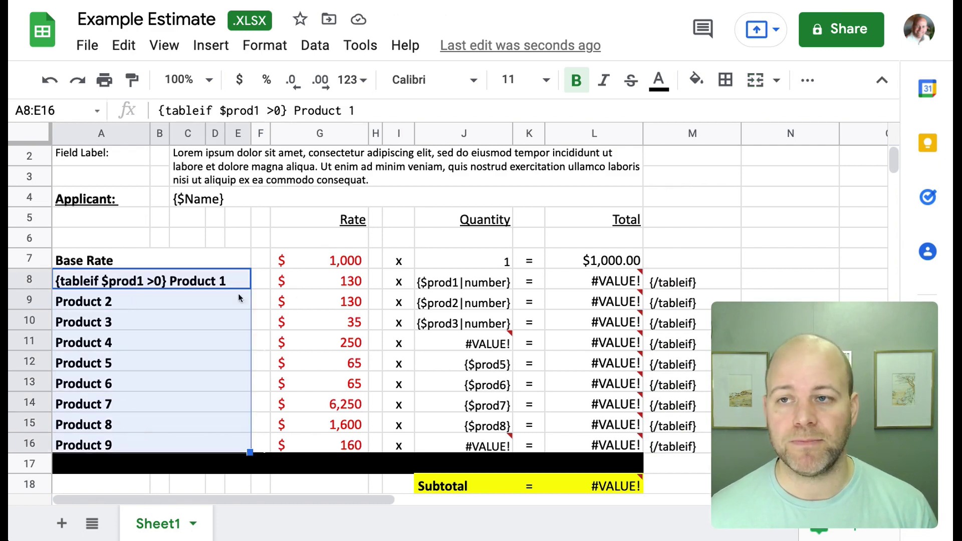
{"action": "left_click", "coordinate": [320, 301]}
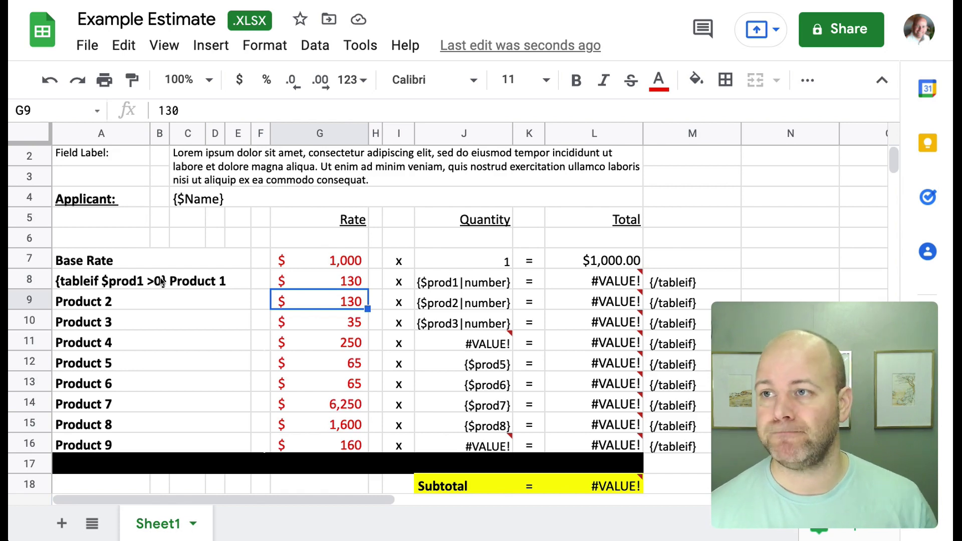
Select the tagged Product 1 label in A8, then move to cell M7.
{"action": "left_click", "coordinate": [162, 281]}
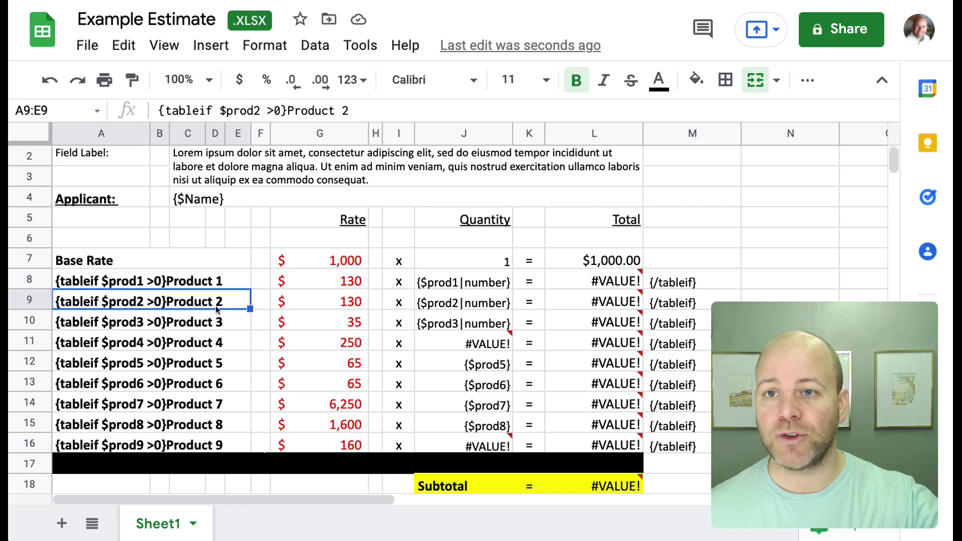
{"action": "left_click", "coordinate": [689, 258]}
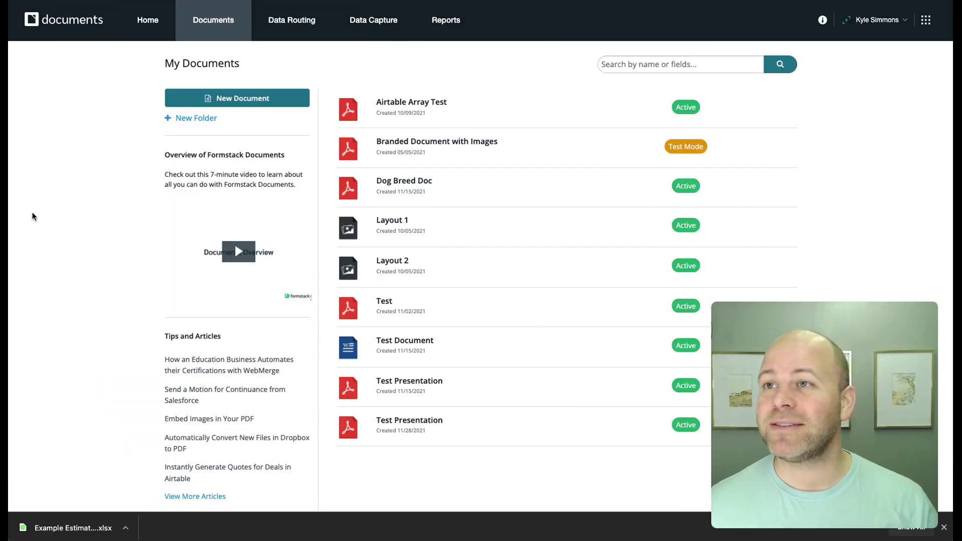
Start a new document named Example Expense Excel.
{"action": "left_click", "coordinate": [225, 99]}
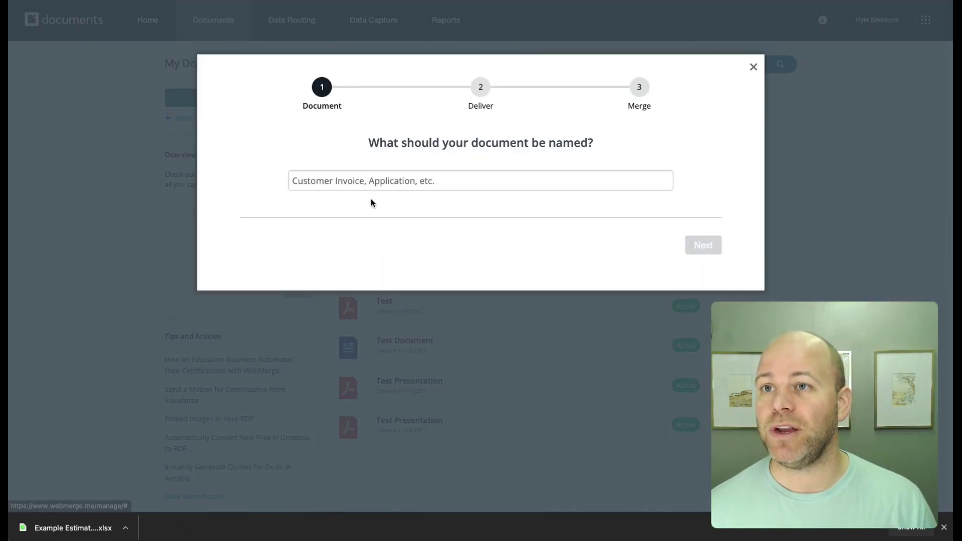
{"action": "left_click", "coordinate": [400, 181]}
{"action": "type", "text": "Examp"}
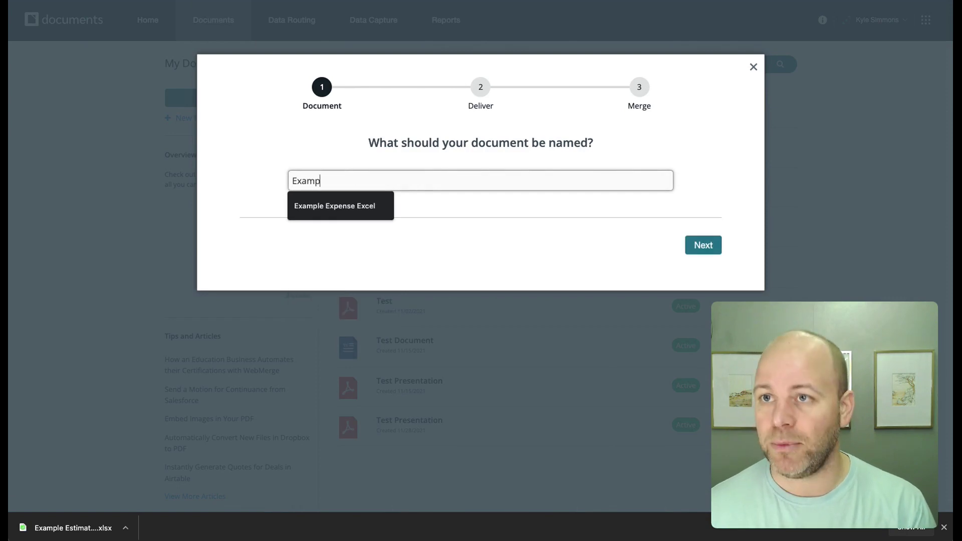
{"action": "key", "text": "Down"}
{"action": "key", "text": "Return"}
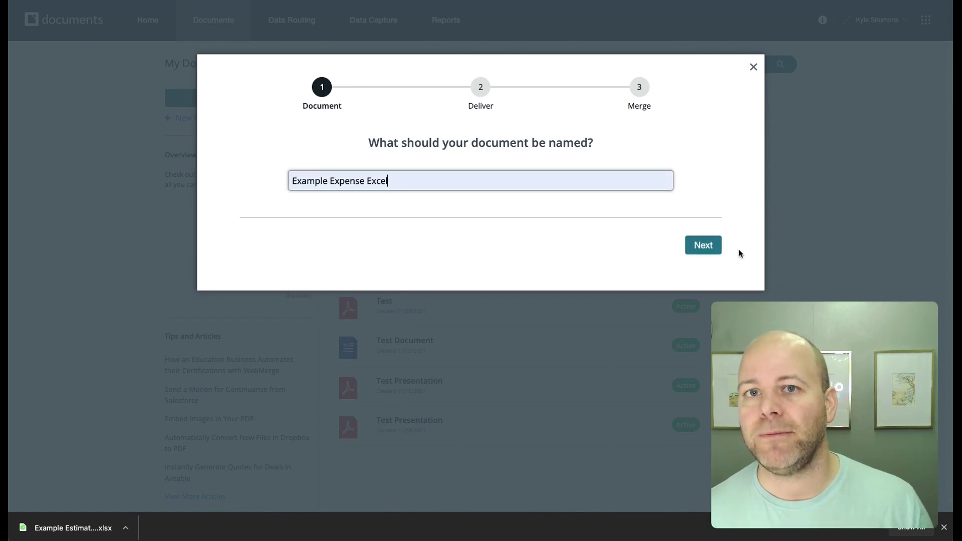
{"action": "left_click", "coordinate": [708, 247]}
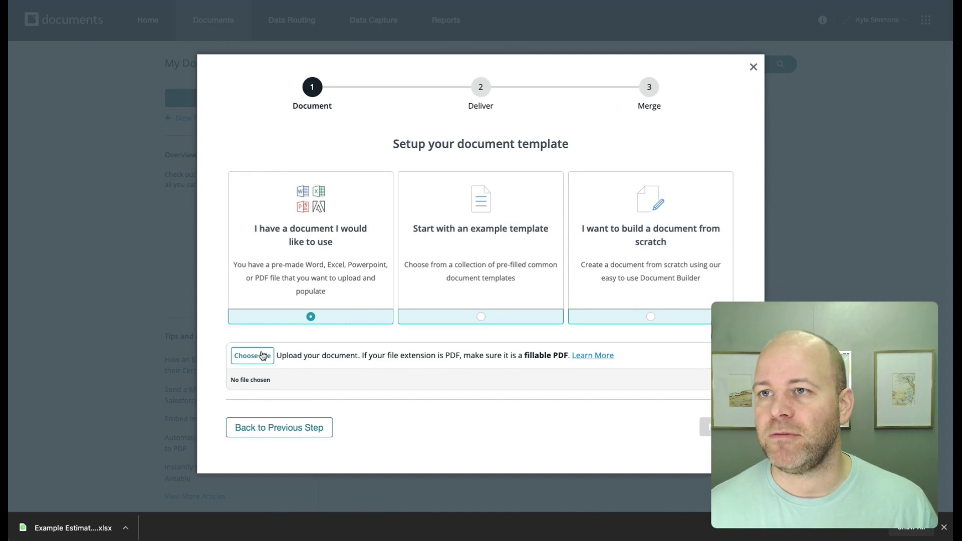
Upload Example Estimate (1).xlsx as the document template.
{"action": "left_click", "coordinate": [263, 356]}
{"action": "key", "text": "Down"}
{"action": "key", "text": "Down"}
{"action": "key", "text": "Down"}
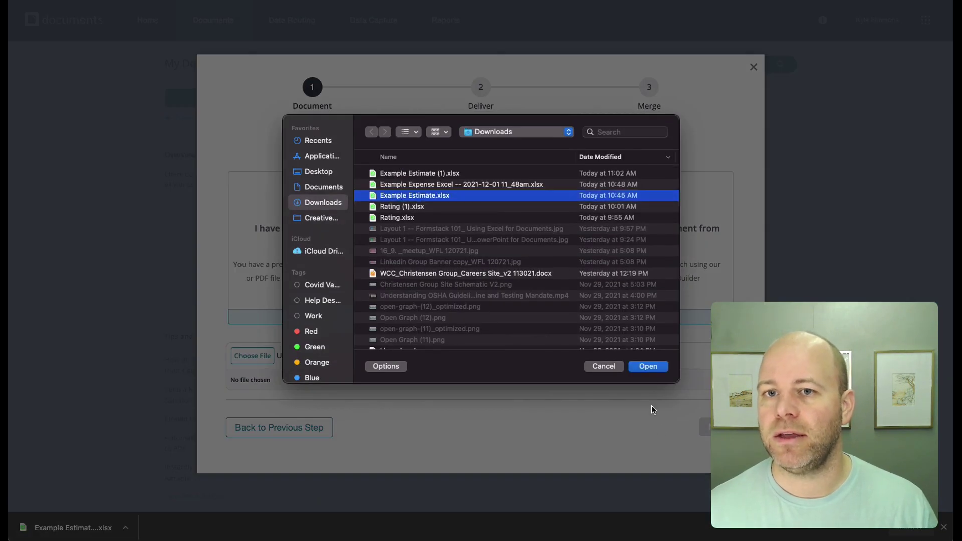
{"action": "left_click", "coordinate": [436, 172]}
{"action": "left_click", "coordinate": [644, 366]}
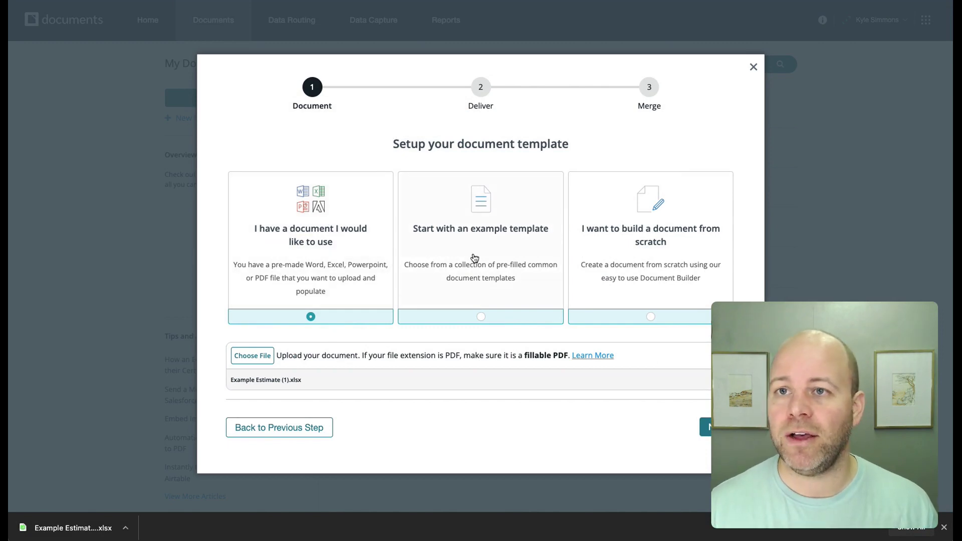
{"action": "left_click", "coordinate": [704, 427]}
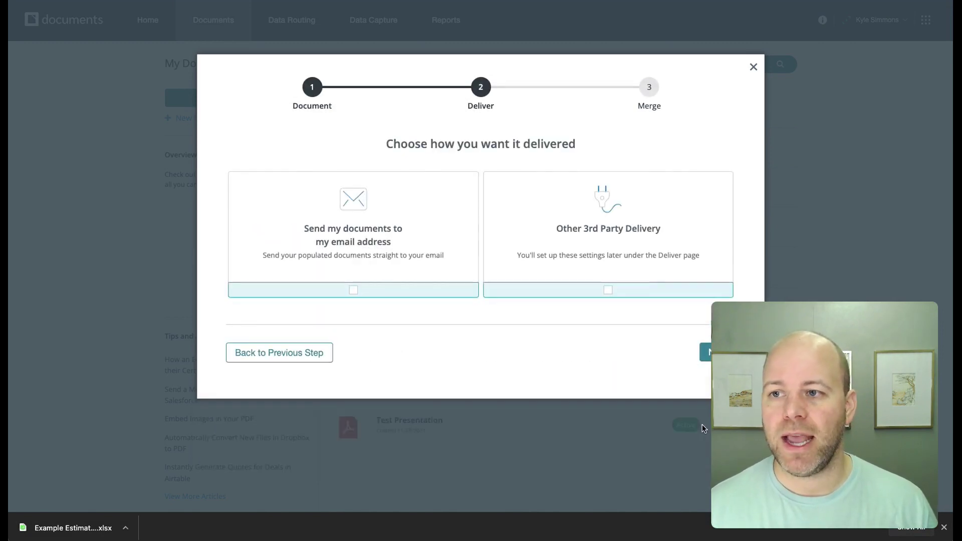
Choose Other 3rd Party Delivery and a data collection form as the data source.
{"action": "left_click", "coordinate": [625, 252]}
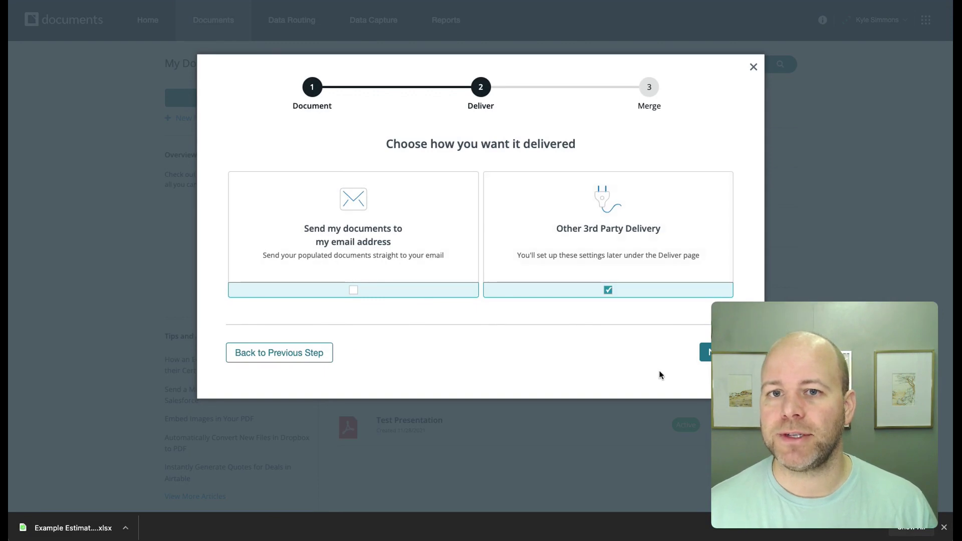
{"action": "left_click", "coordinate": [704, 359]}
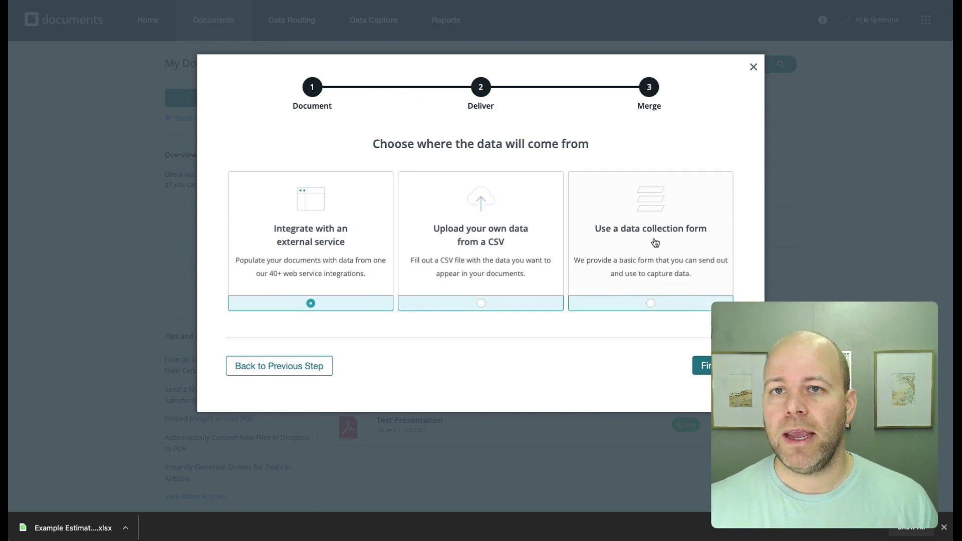
{"action": "left_click", "coordinate": [654, 243]}
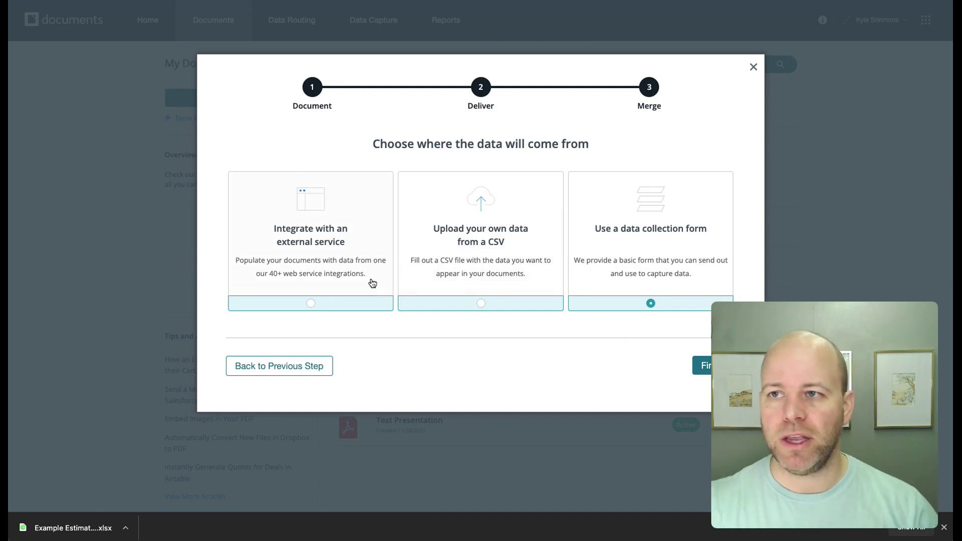
Finish the Example Expense Excel setup and open its uploaded file in Office Online.
{"action": "left_click", "coordinate": [704, 373]}
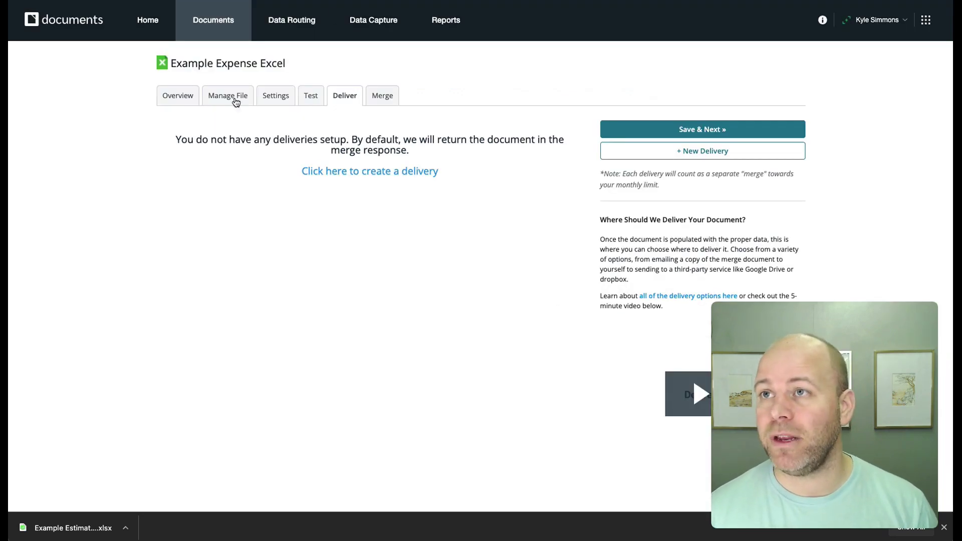
{"action": "left_click", "coordinate": [173, 100]}
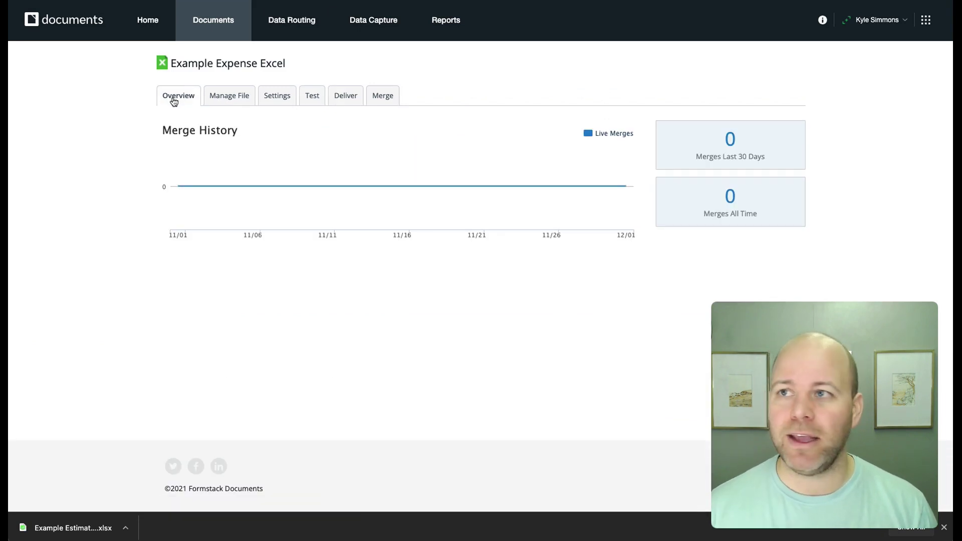
{"action": "left_click", "coordinate": [233, 96]}
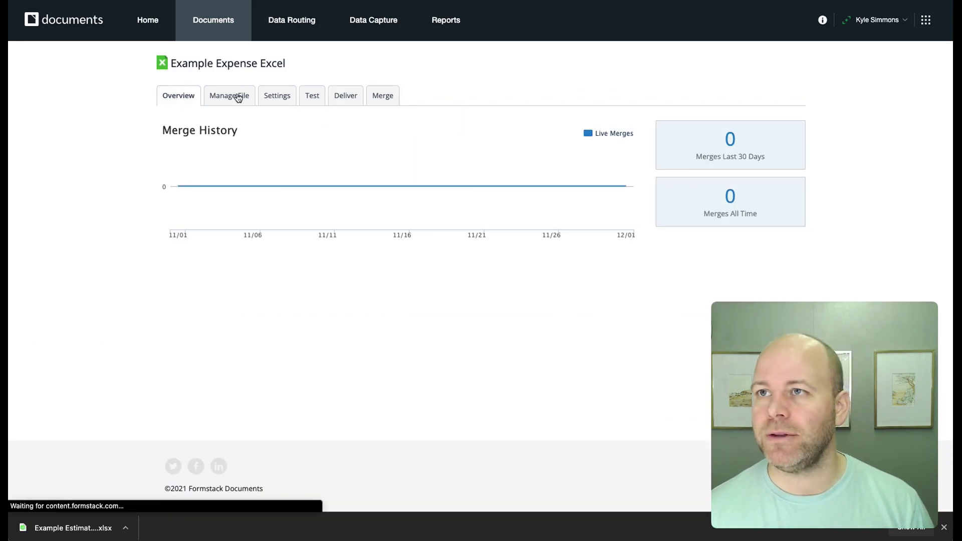
{"action": "left_click", "coordinate": [404, 210]}
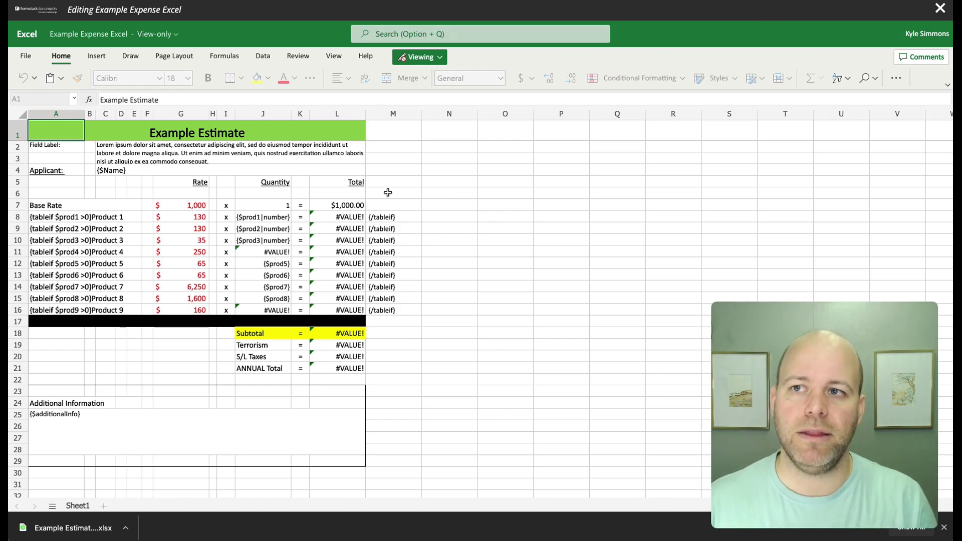
Close the Excel Online view of the Example Expense Excel workbook.
{"action": "left_click", "coordinate": [937, 10]}
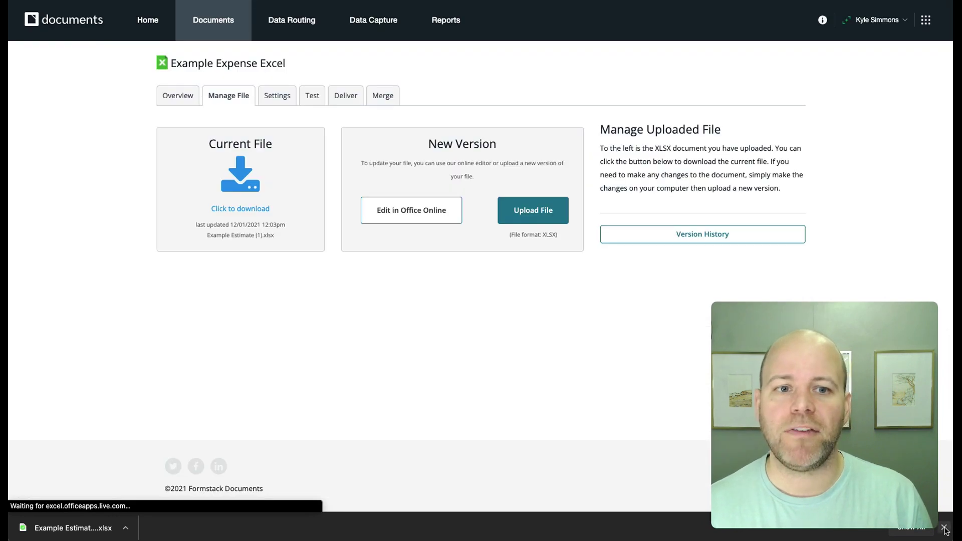
Enable 'Use Field Map for custom integrations' in Example Expense Excel's advanced settings and save.
{"action": "left_click", "coordinate": [944, 528]}
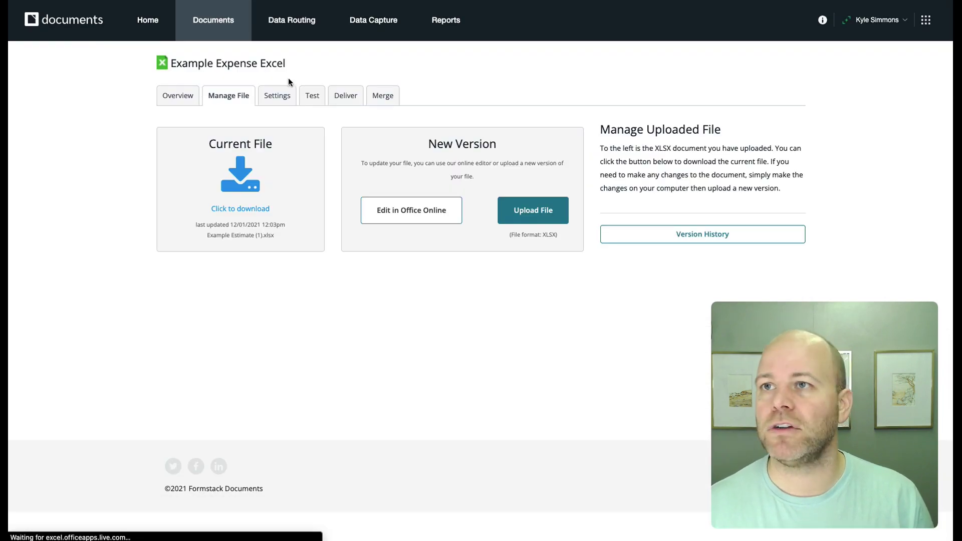
{"action": "left_click", "coordinate": [276, 95]}
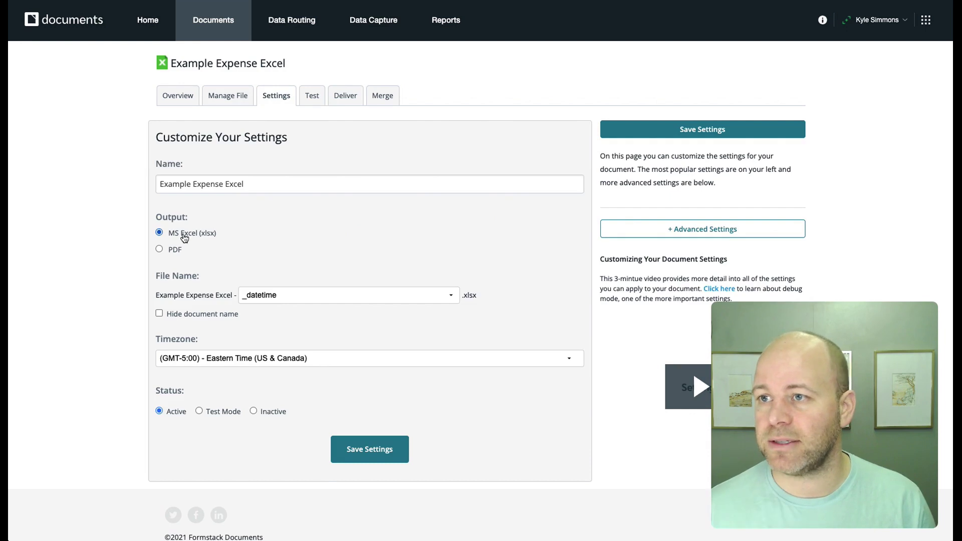
{"action": "left_click", "coordinate": [697, 231]}
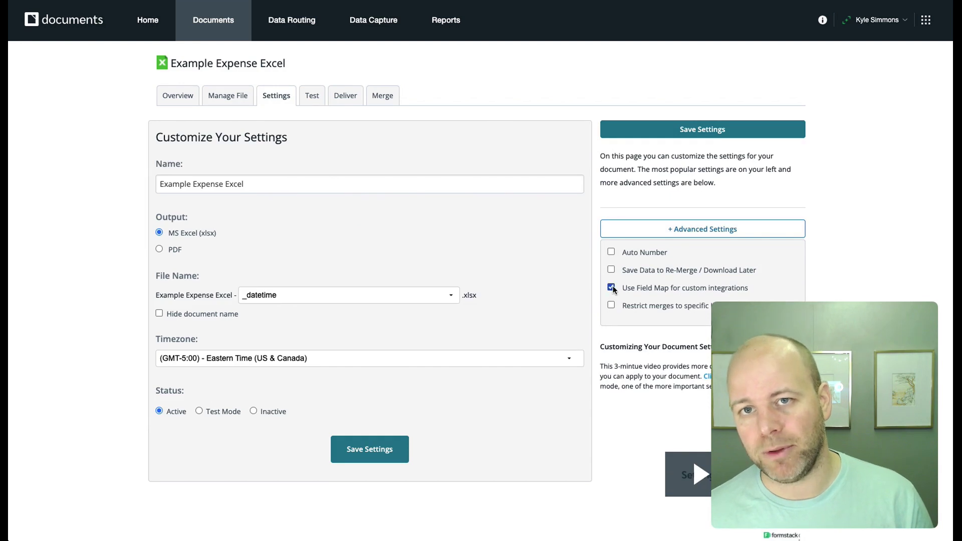
{"action": "left_click", "coordinate": [706, 131]}
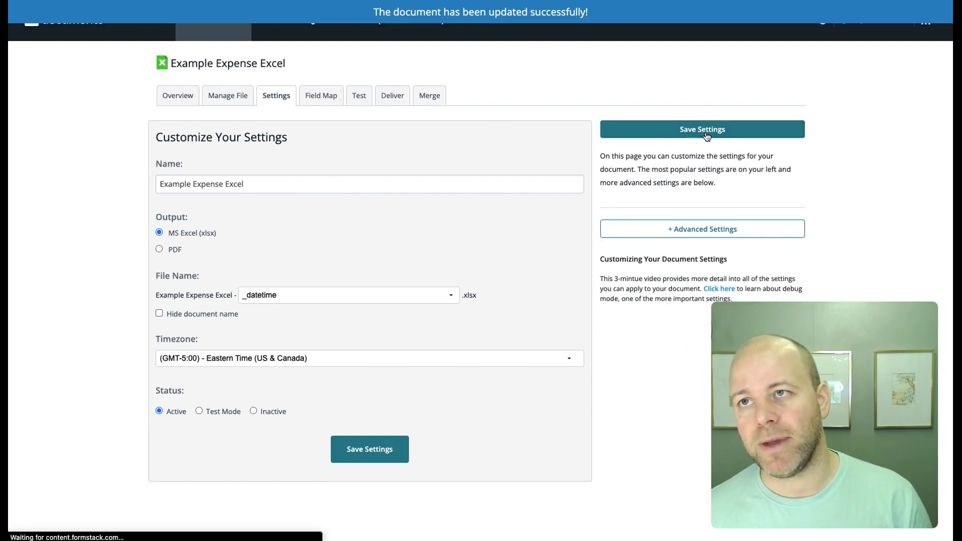
Scroll through the prod1–prod9 merge fields on the Field Map, then open the Test page.
{"action": "left_click", "coordinate": [324, 98]}
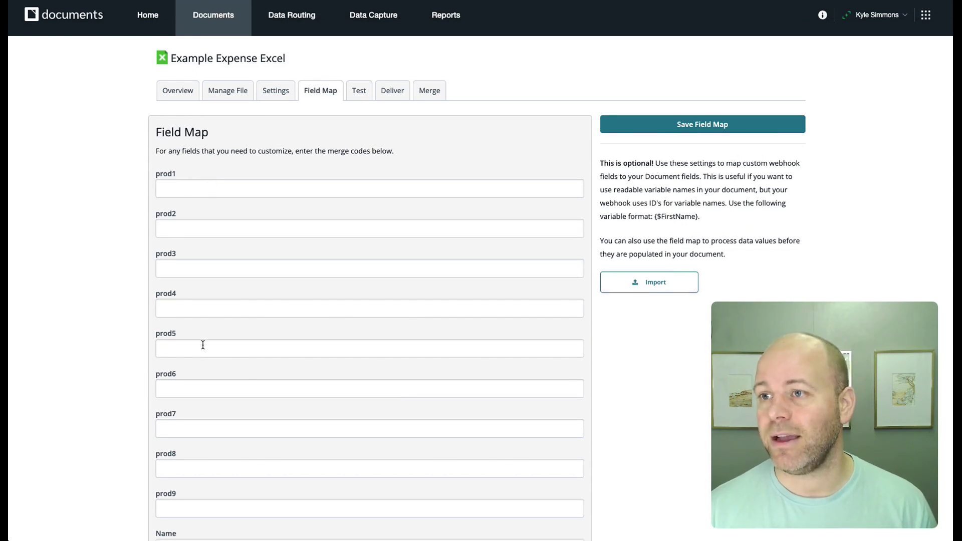
{"action": "scroll", "coordinate": [202, 346], "scroll_direction": "down", "scroll_amount": 1}
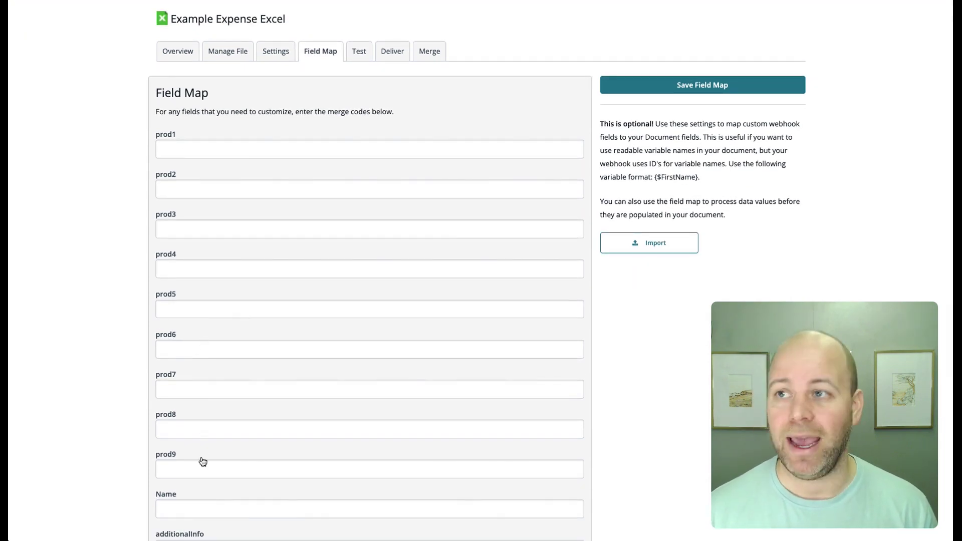
{"action": "scroll", "coordinate": [201, 458], "scroll_direction": "down", "scroll_amount": 1}
{"action": "scroll", "coordinate": [202, 456], "scroll_direction": "up", "scroll_amount": 2}
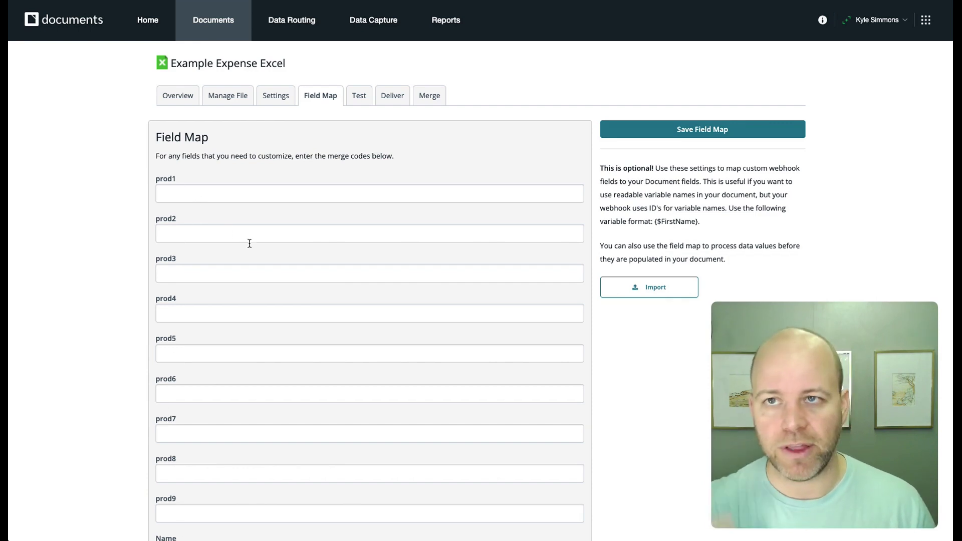
{"action": "left_click", "coordinate": [366, 99]}
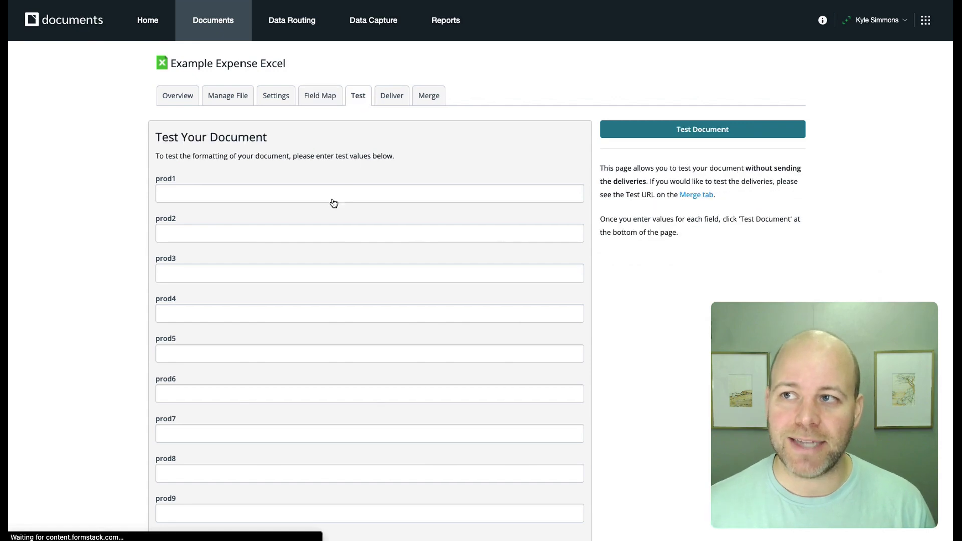
Check the Field Map and Deliver pages, then preview and close the Manual Data Entry form.
{"action": "left_click", "coordinate": [333, 96]}
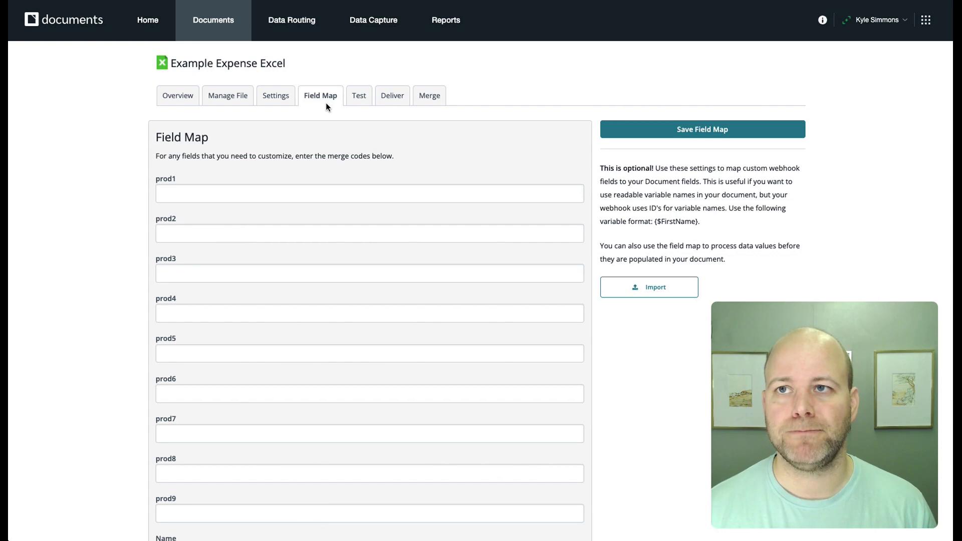
{"action": "left_click", "coordinate": [390, 99]}
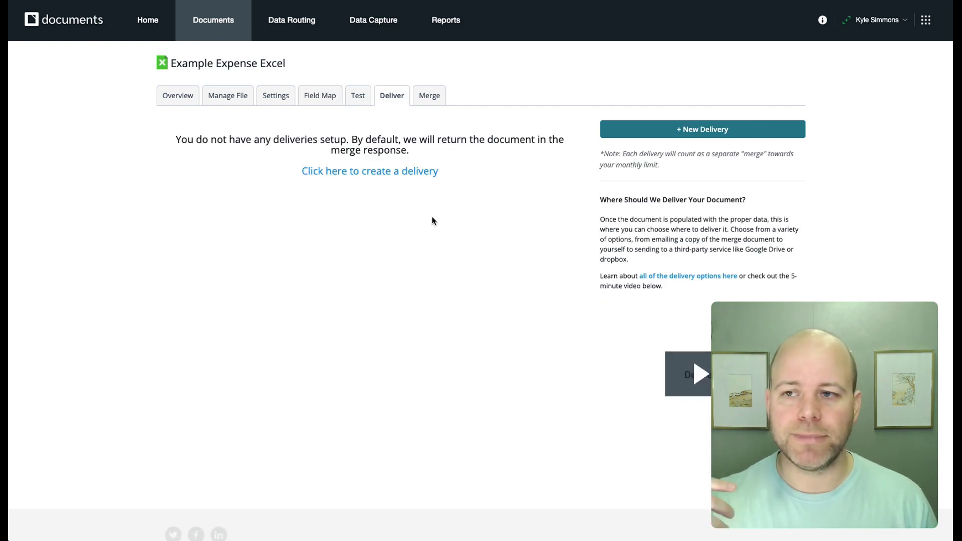
{"action": "left_click", "coordinate": [426, 97]}
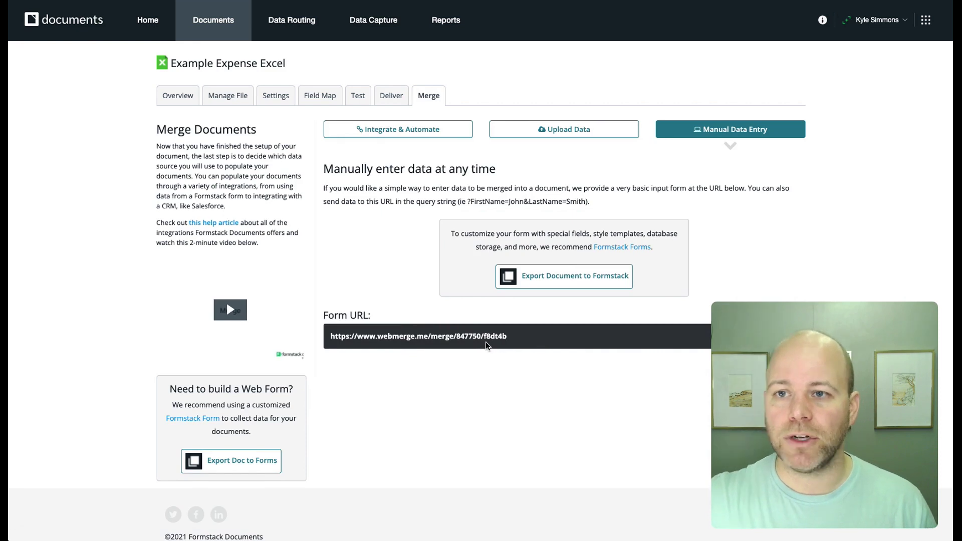
{"action": "left_click", "coordinate": [469, 342]}
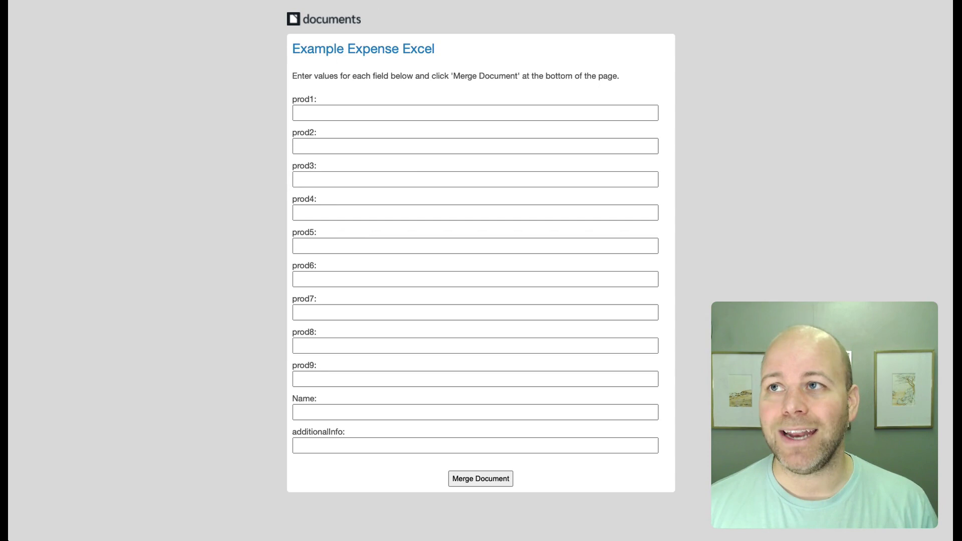
{"action": "key", "text": "ctrl+w"}
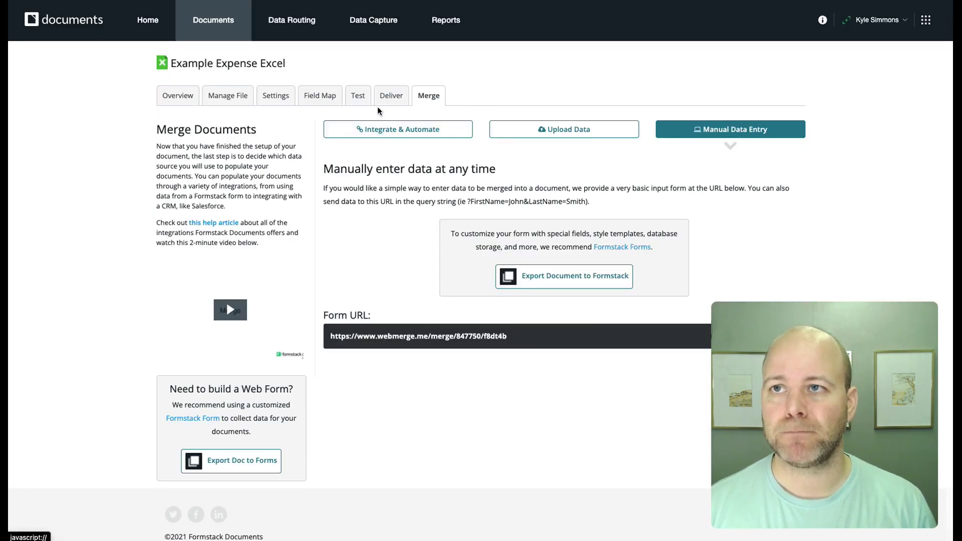
On the Test form, enter 2 as the test value in each product field from prod1 onward.
{"action": "left_click", "coordinate": [363, 98]}
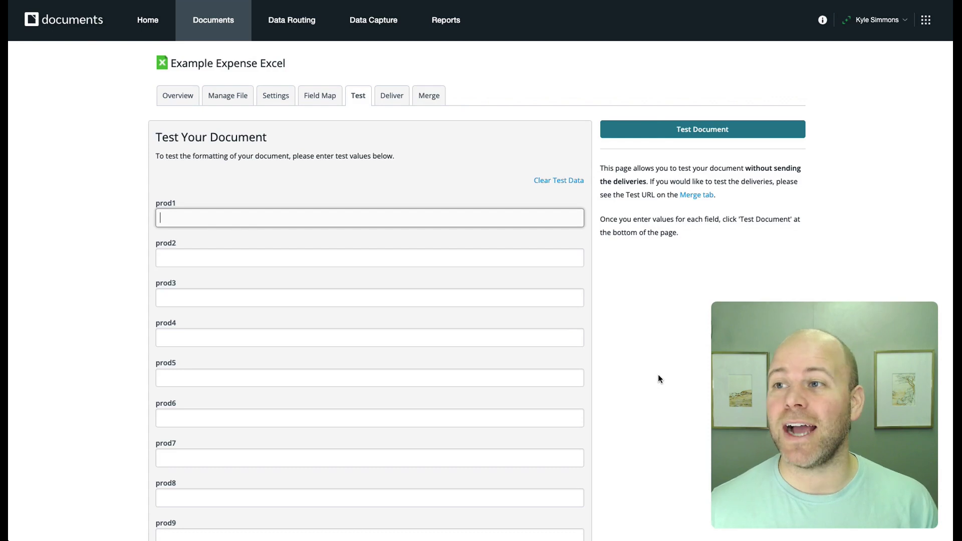
{"action": "type", "text": "2"}
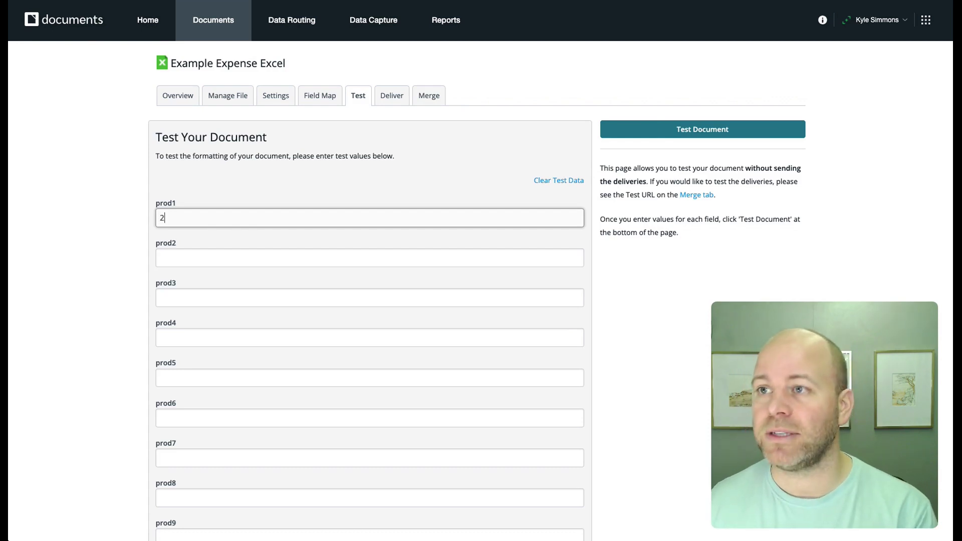
{"action": "type", "text": "0"}
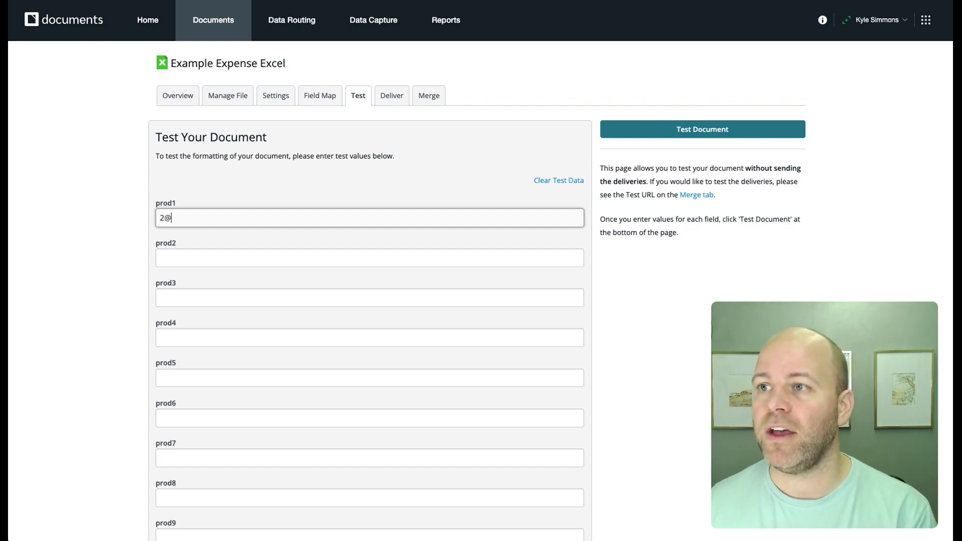
{"action": "key", "text": "BackSpace"}
{"action": "key", "text": "Tab"}
{"action": "key", "text": "2"}
{"action": "key", "text": "Tab"}
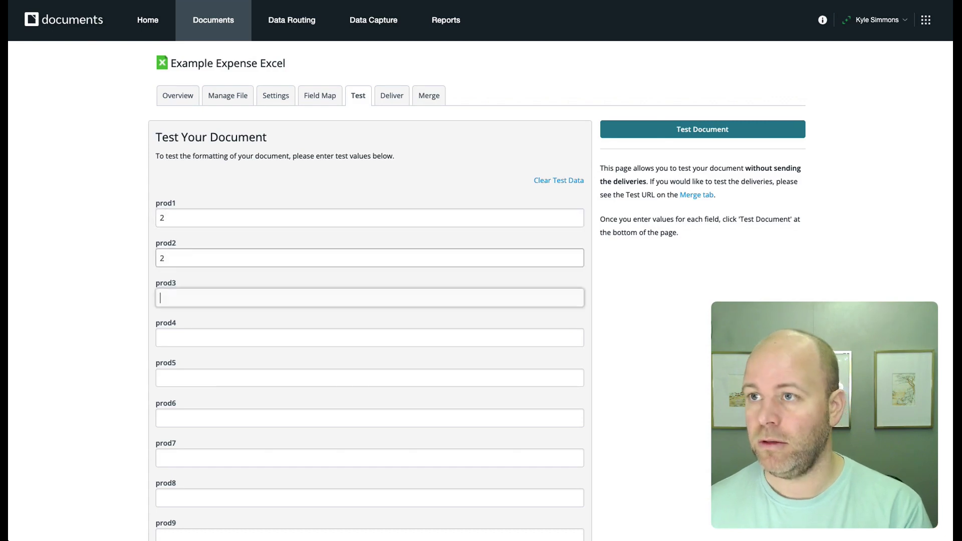
{"action": "key", "text": "2"}
{"action": "key", "text": "Tab"}
{"action": "key", "text": "2"}
{"action": "key", "text": "Tab"}
{"action": "key", "text": "2"}
{"action": "key", "text": "Tab"}
{"action": "key", "text": "2"}
{"action": "key", "text": "Tab"}
{"action": "key", "text": "2"}
{"action": "key", "text": "Tab"}
{"action": "key", "text": "2"}
{"action": "key", "text": "Tab"}
{"action": "type", "text": "2"}
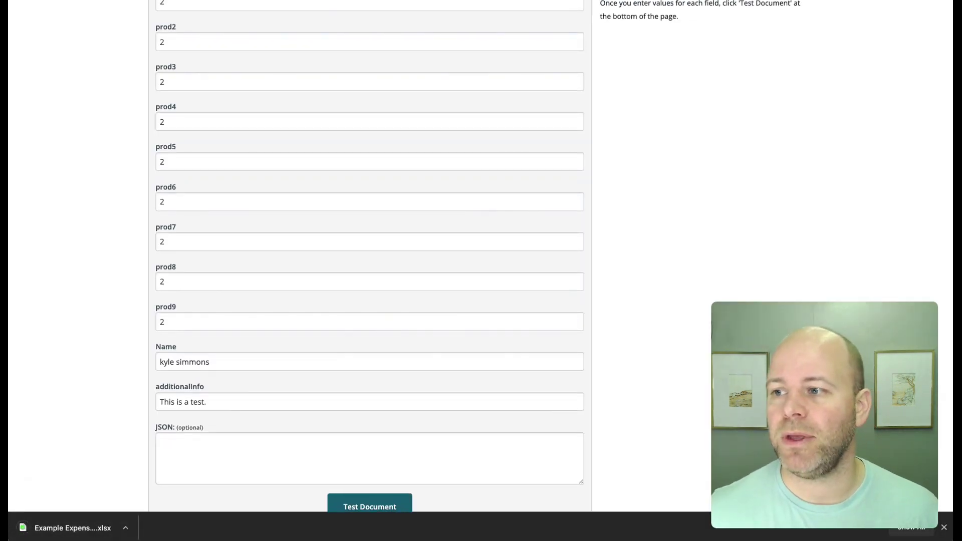
Open the merged estimate in Numbers at 200% zoom and step through the Quantity cells from J7 to J11.
{"action": "left_click", "coordinate": [69, 529]}
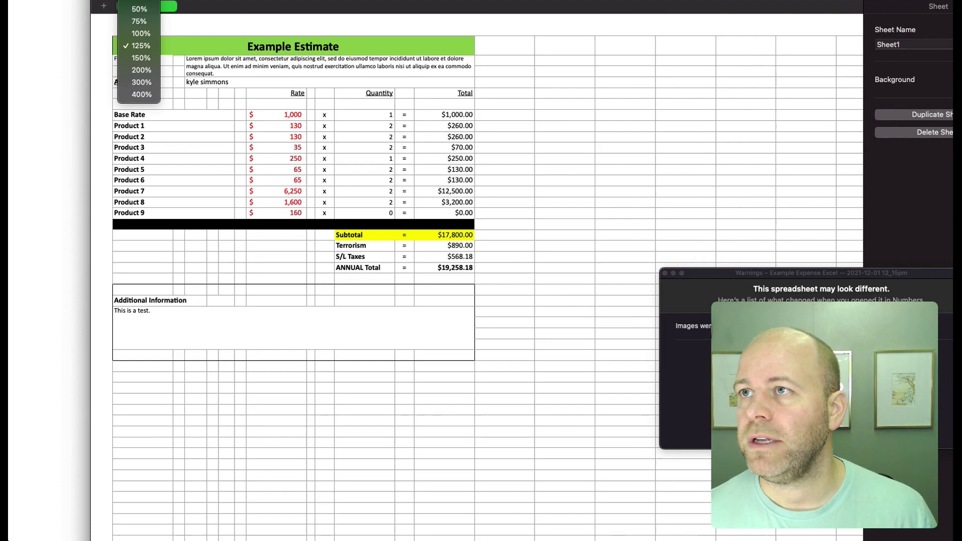
{"action": "left_click", "coordinate": [144, 69]}
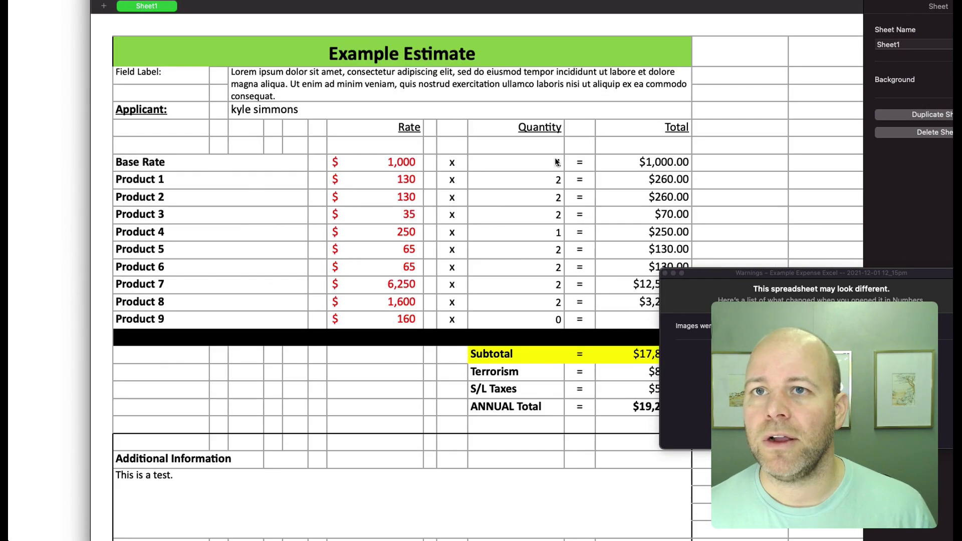
{"action": "left_click", "coordinate": [556, 165]}
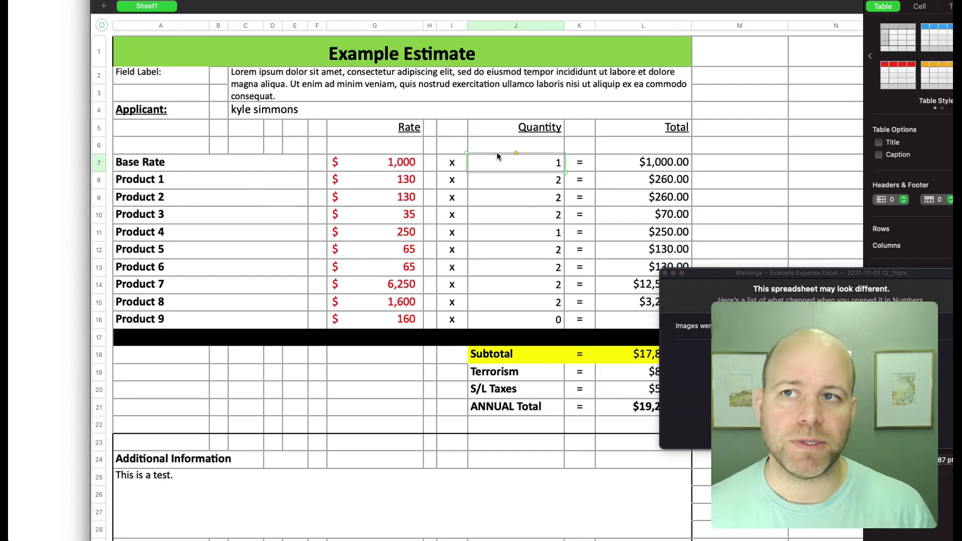
{"action": "key", "text": "Down"}
{"action": "key", "text": "Down"}
{"action": "key", "text": "Down"}
{"action": "key", "text": "Down"}
{"action": "key", "text": "Up"}
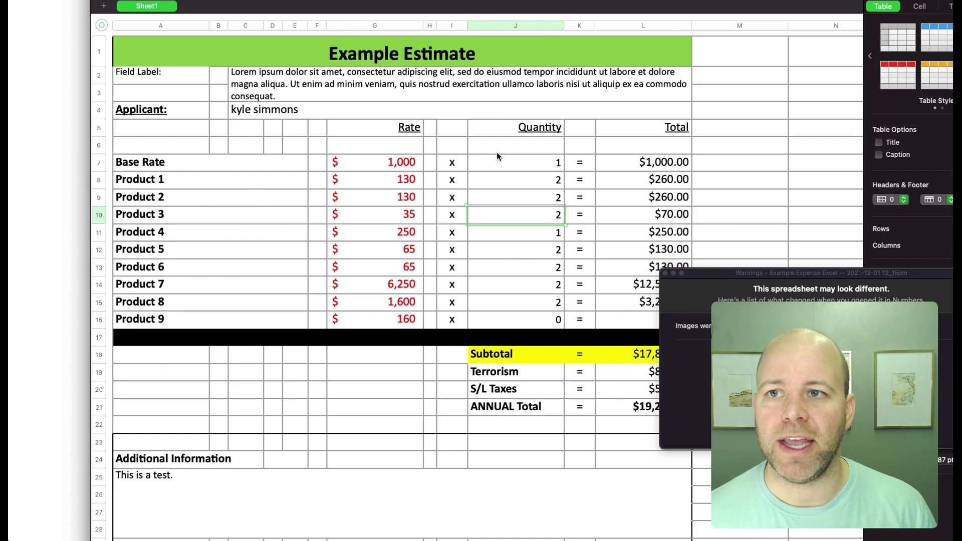
{"action": "key", "text": "Down"}
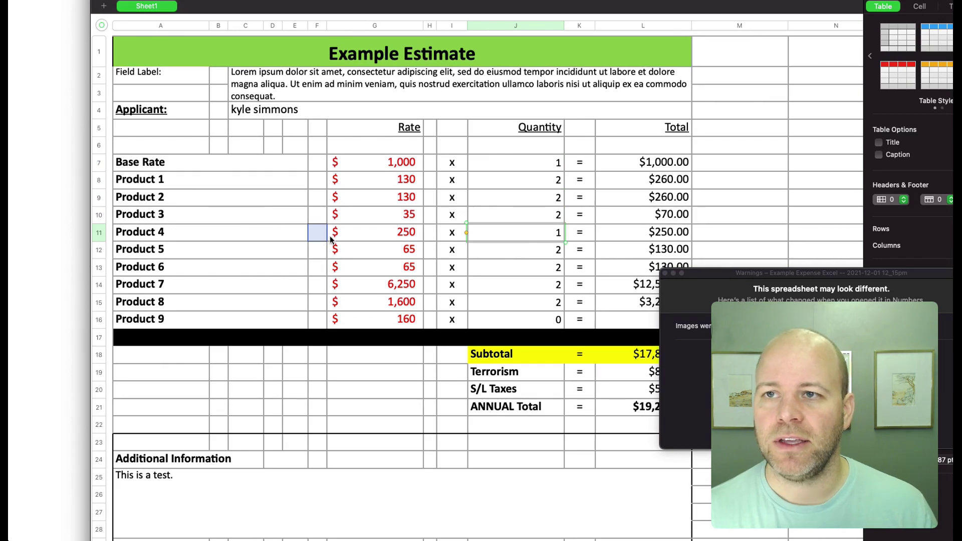
Inspect J11's quantity formula without keeping changes, then dismiss the compatibility warnings.
{"action": "double_click", "coordinate": [538, 233]}
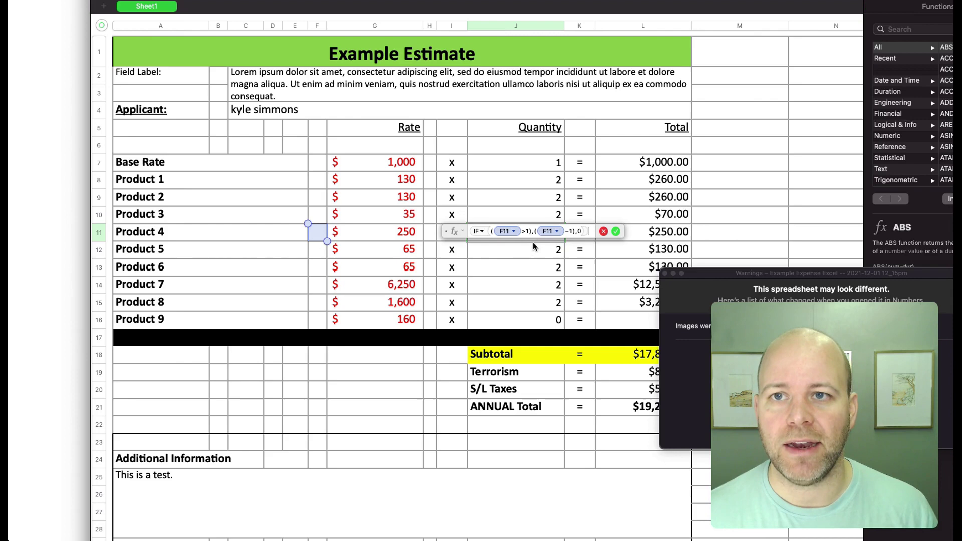
{"action": "type", "text": "+"}
{"action": "left_click", "coordinate": [533, 245]}
{"action": "type", "text": "+"}
{"action": "left_click", "coordinate": [535, 220]}
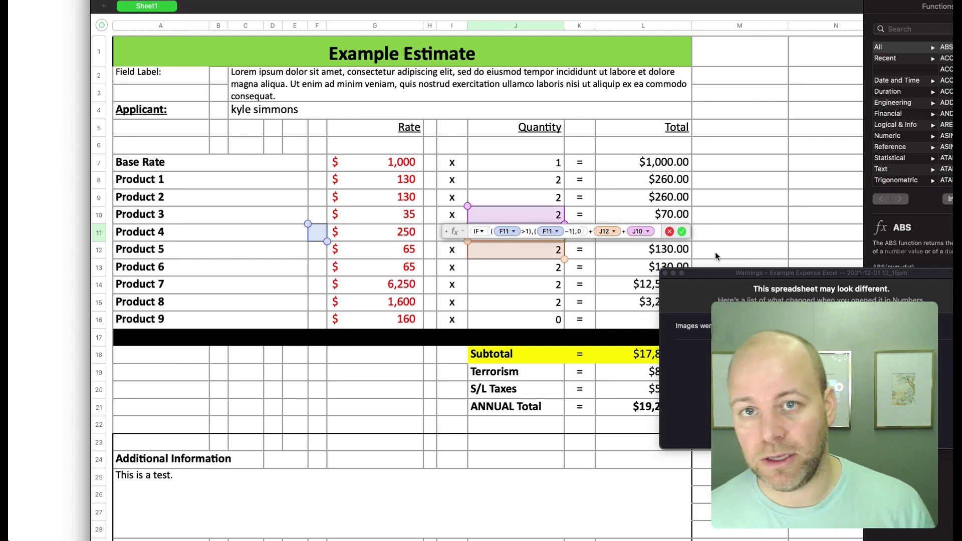
{"action": "left_click", "coordinate": [670, 231]}
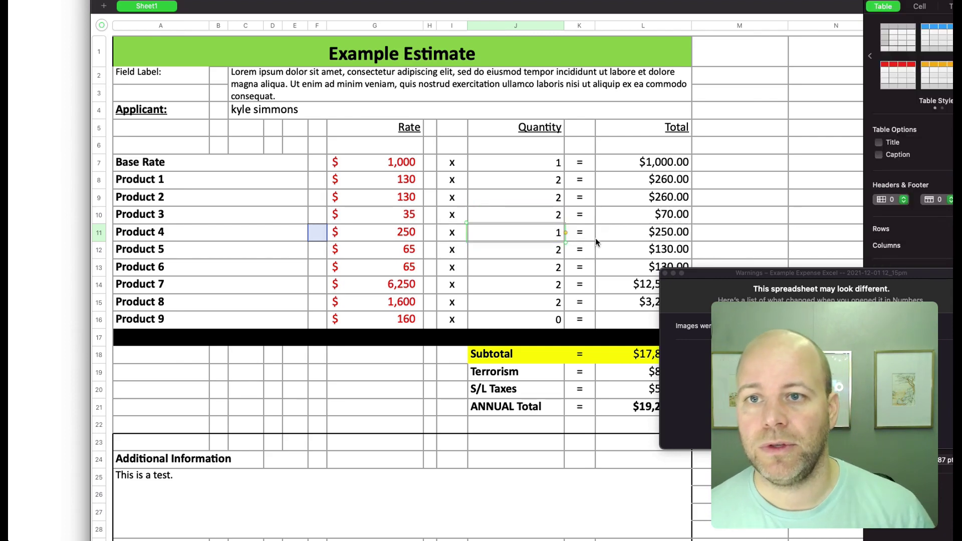
{"action": "key", "text": "Down"}
{"action": "key", "text": "Down"}
{"action": "key", "text": "Down"}
{"action": "key", "text": "Down"}
{"action": "key", "text": "Down"}
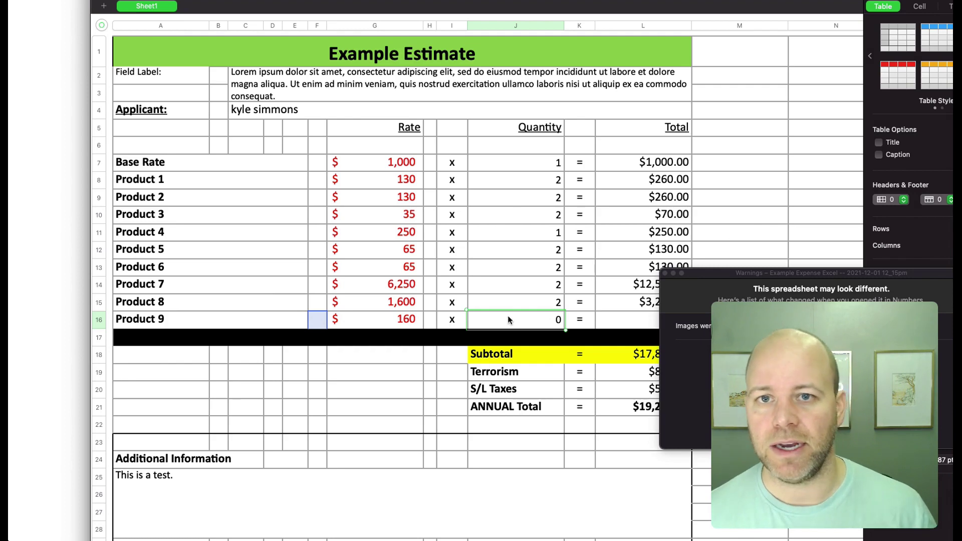
{"action": "left_click", "coordinate": [665, 273]}
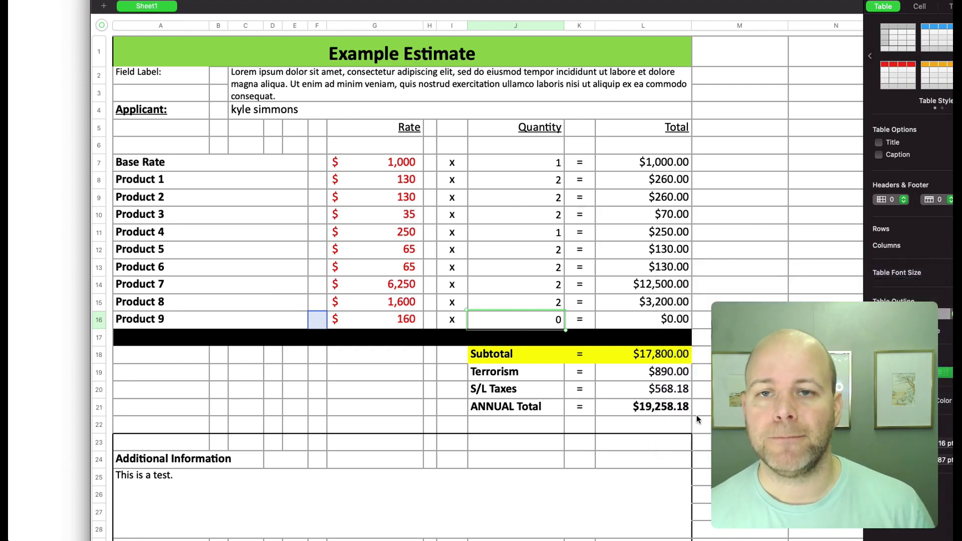